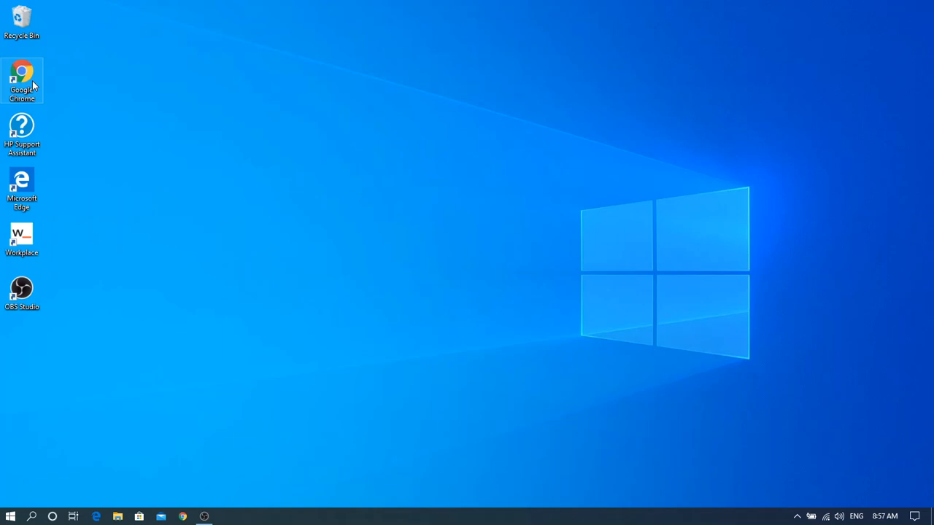
After checking the system tray, launch Google Chrome and load login.cloudhive.com by typing 'login'.
{"action": "left_click", "coordinate": [798, 517]}
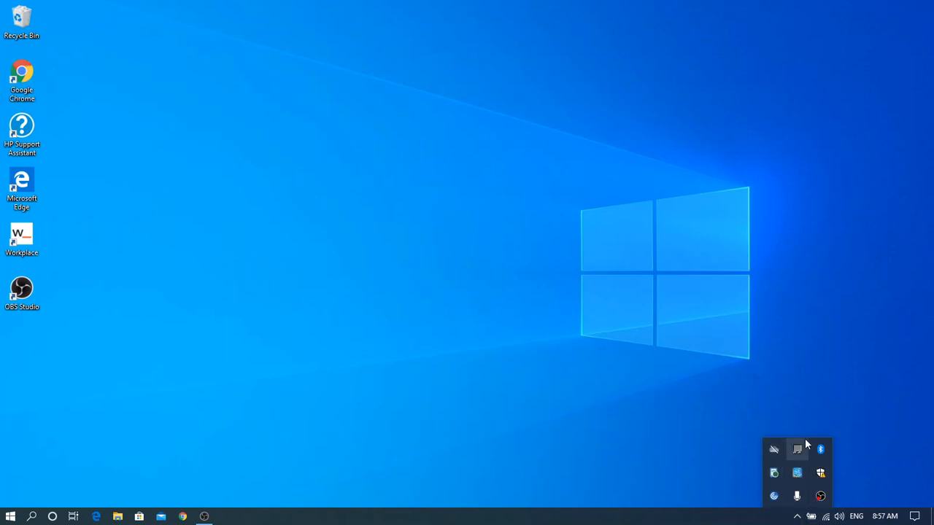
{"action": "left_click", "coordinate": [679, 454]}
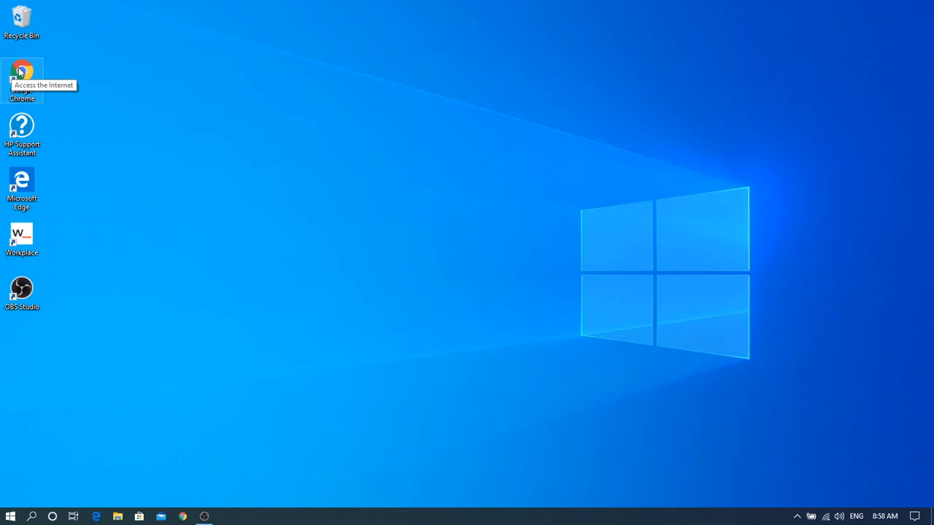
{"action": "left_click", "coordinate": [20, 71]}
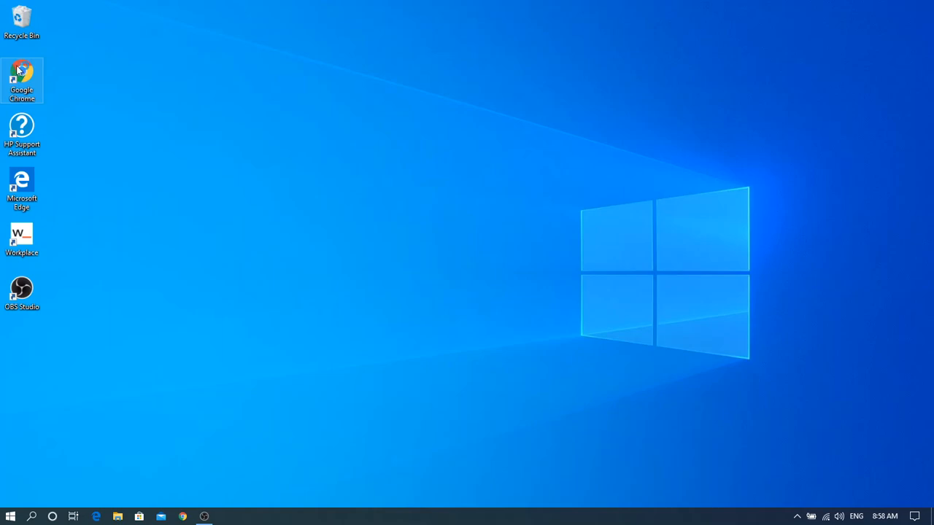
{"action": "double_click", "coordinate": [20, 71]}
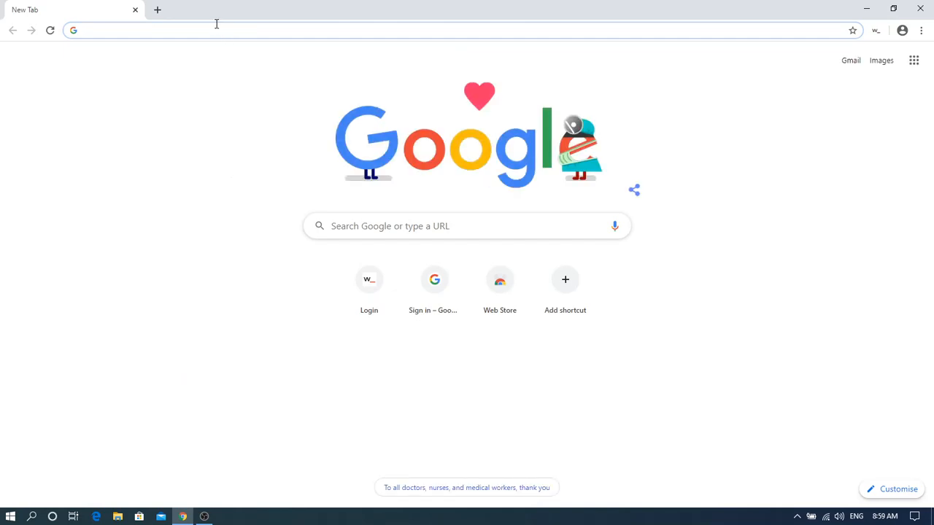
{"action": "type", "text": "login"}
{"action": "key", "text": "Return"}
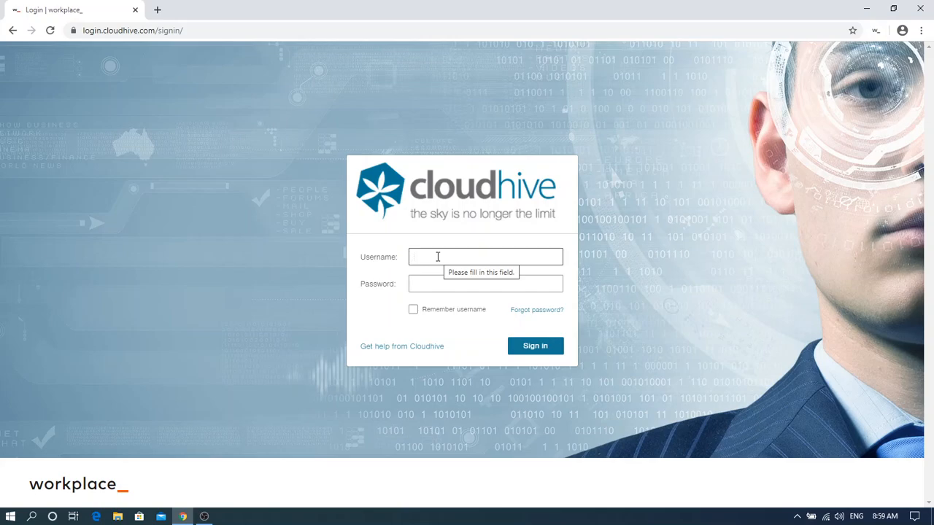
Sign in using the saved username suggestion and the account password.
{"action": "type", "text": "user.rendhae"}
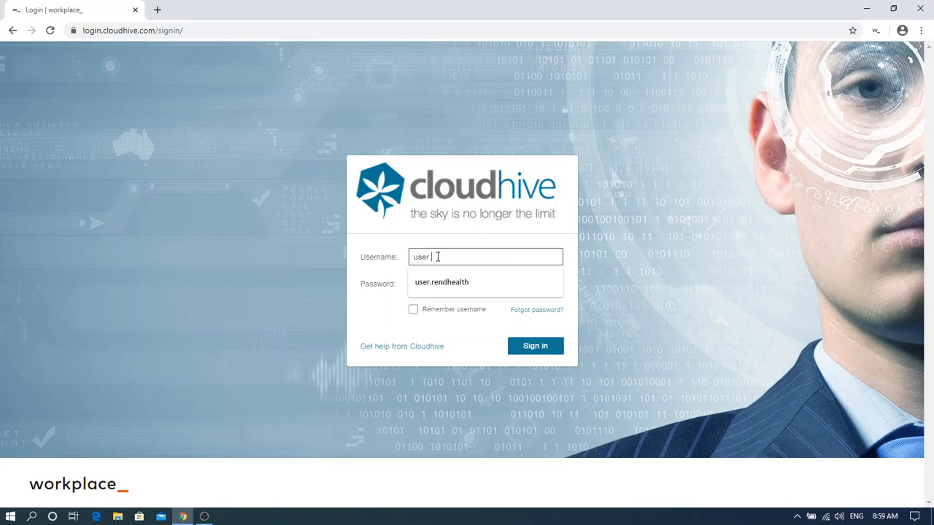
{"action": "type", "text": "lth"}
{"action": "key", "text": "BackSpace"}
{"action": "key", "text": "BackSpace"}
{"action": "key", "text": "BackSpace"}
{"action": "key", "text": "BackSpace"}
{"action": "key", "text": "BackSpace"}
{"action": "left_click", "coordinate": [422, 283]}
{"action": "left_click", "coordinate": [418, 283]}
{"action": "type", "text": "*"}
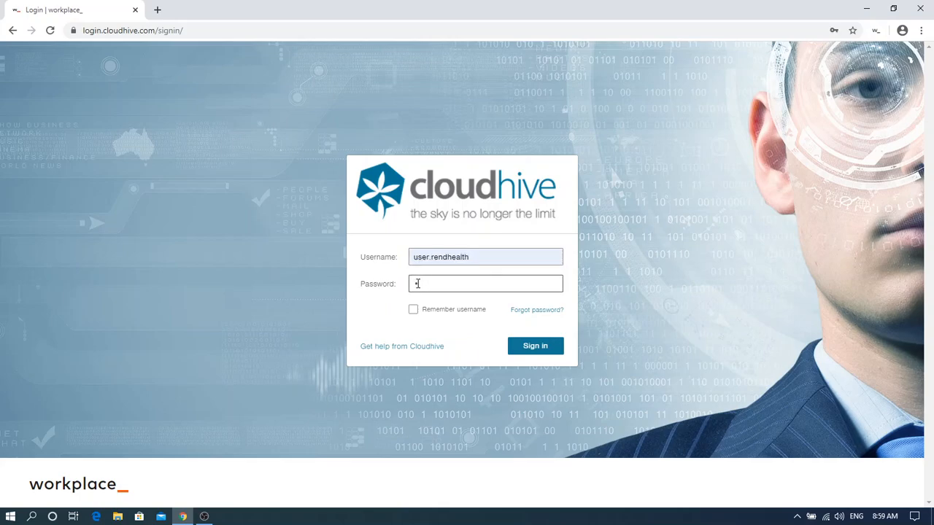
{"action": "type", "text": "***********"}
{"action": "key", "text": "Return"}
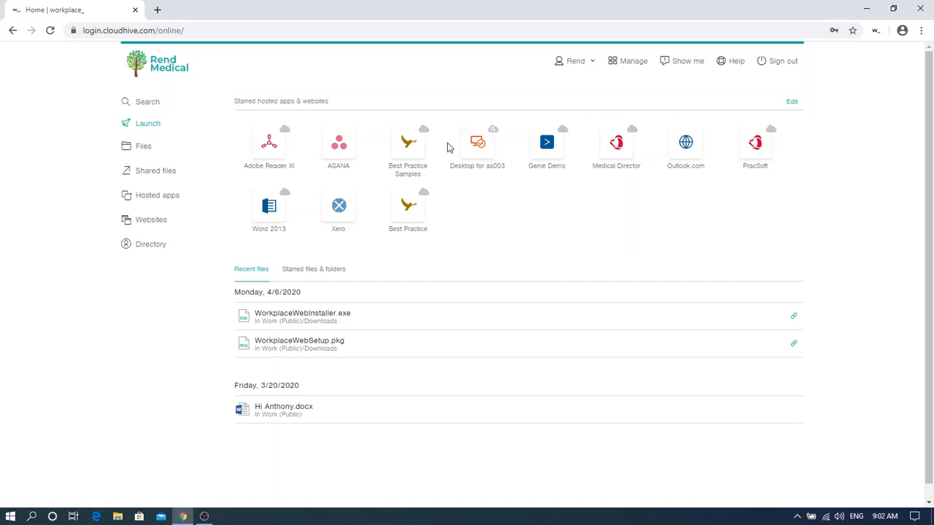
Launch Xero in a new tab, enter the 6-digit authenticator code, then close the tab.
{"action": "left_click", "coordinate": [351, 208]}
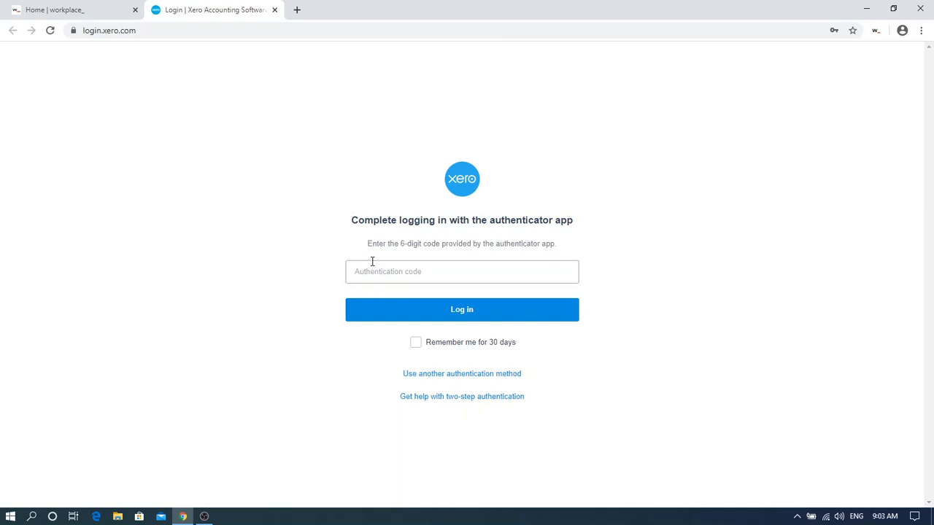
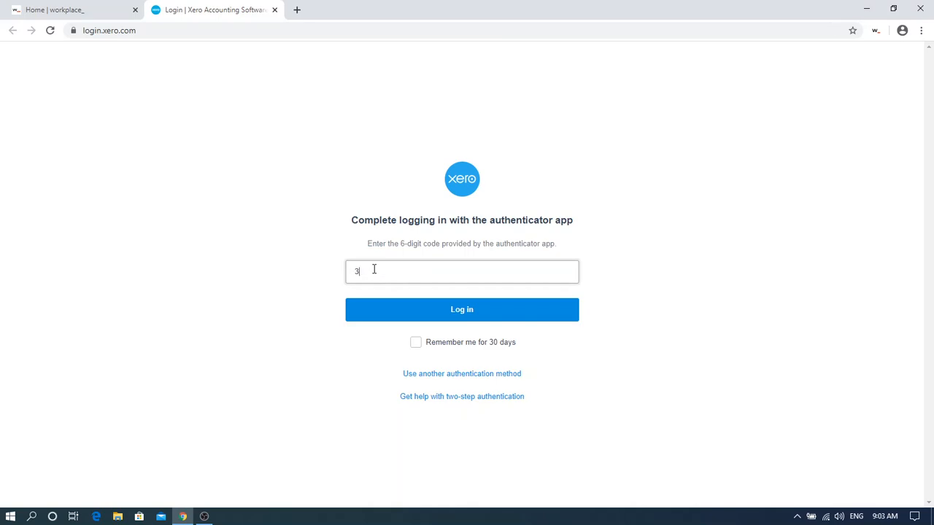
{"action": "key", "text": "Return"}
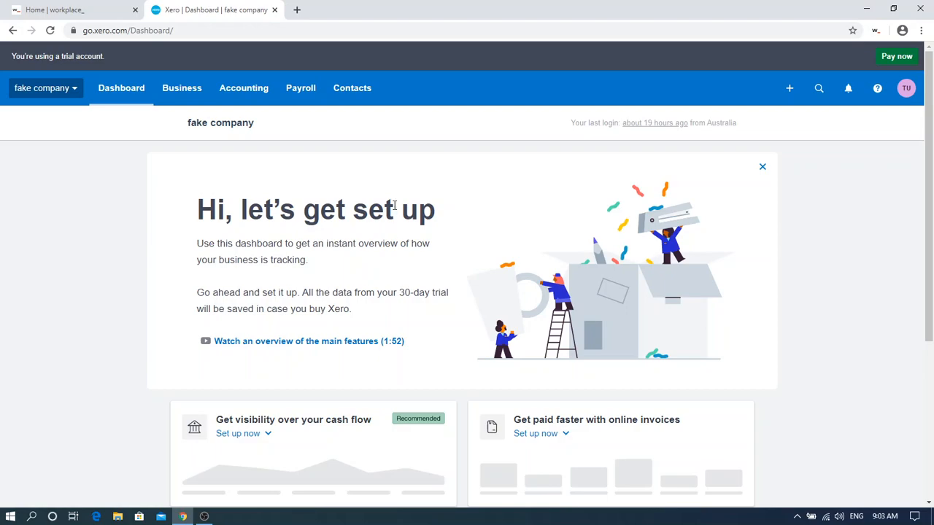
{"action": "left_click", "coordinate": [274, 10]}
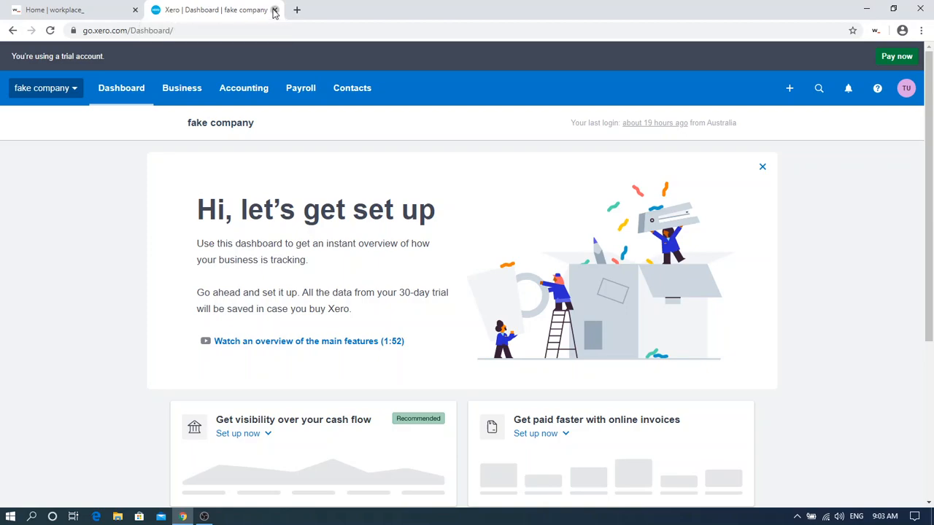
Close the Xero tab and return to the Cloudhive Launch page from the sidebar.
{"action": "left_click", "coordinate": [275, 10]}
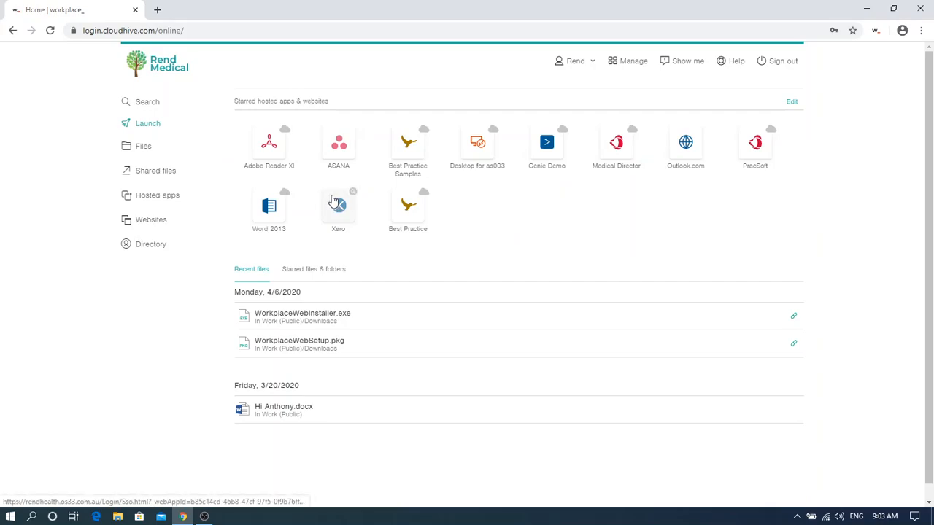
{"action": "left_click", "coordinate": [159, 218]}
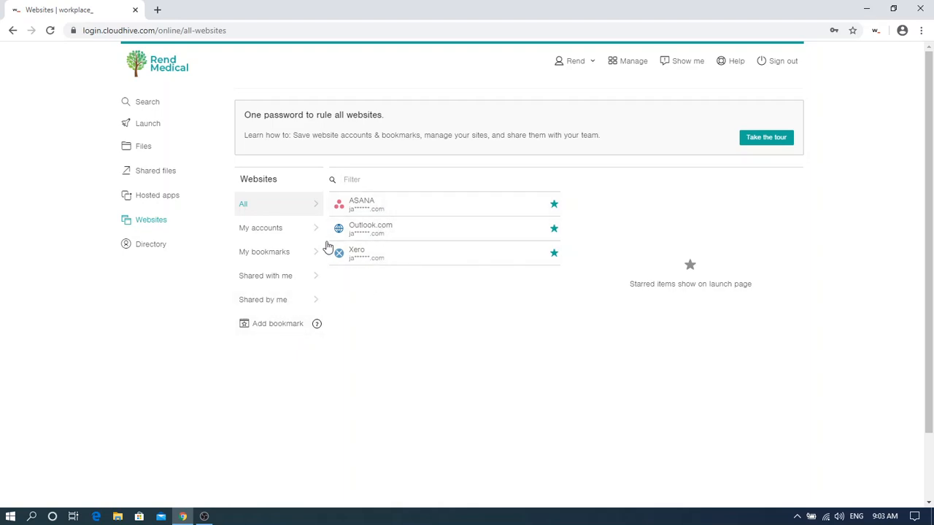
{"action": "left_click", "coordinate": [146, 124]}
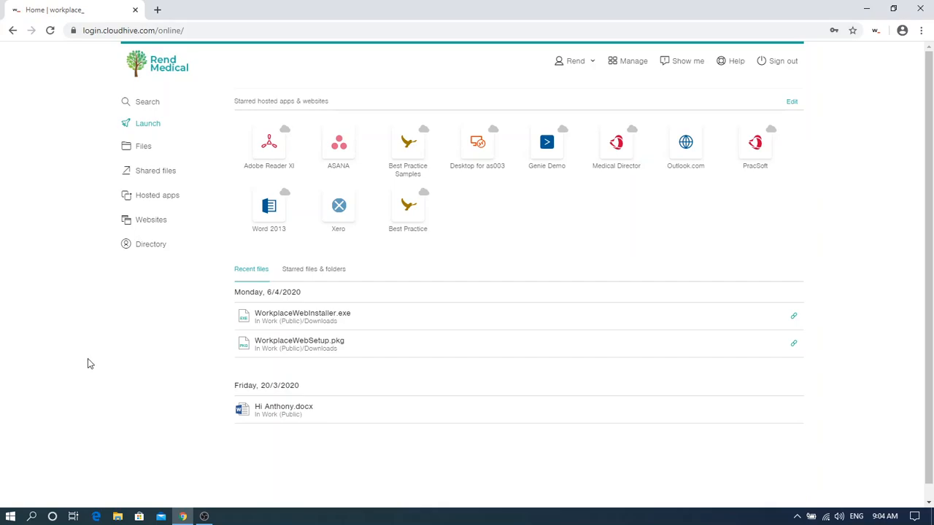
Browse the Work (Public), Work (Groups) and Work (Rend) folders, ending on the top-level Files list.
{"action": "left_click", "coordinate": [142, 146]}
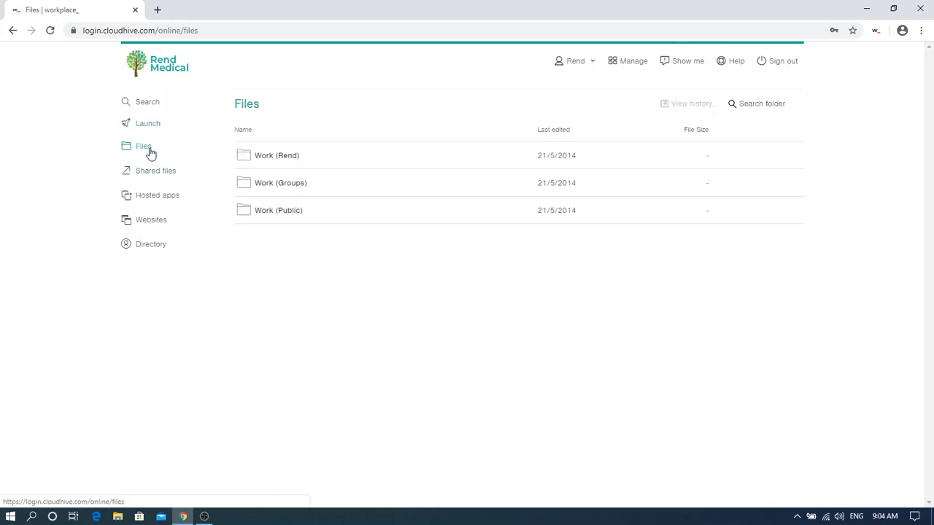
{"action": "left_click", "coordinate": [282, 213]}
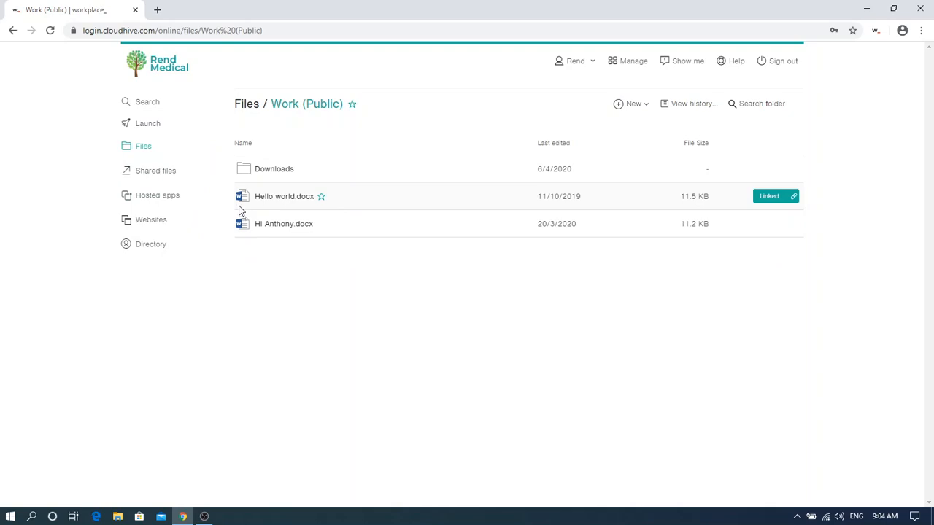
{"action": "left_click", "coordinate": [131, 133]}
{"action": "left_click", "coordinate": [134, 149]}
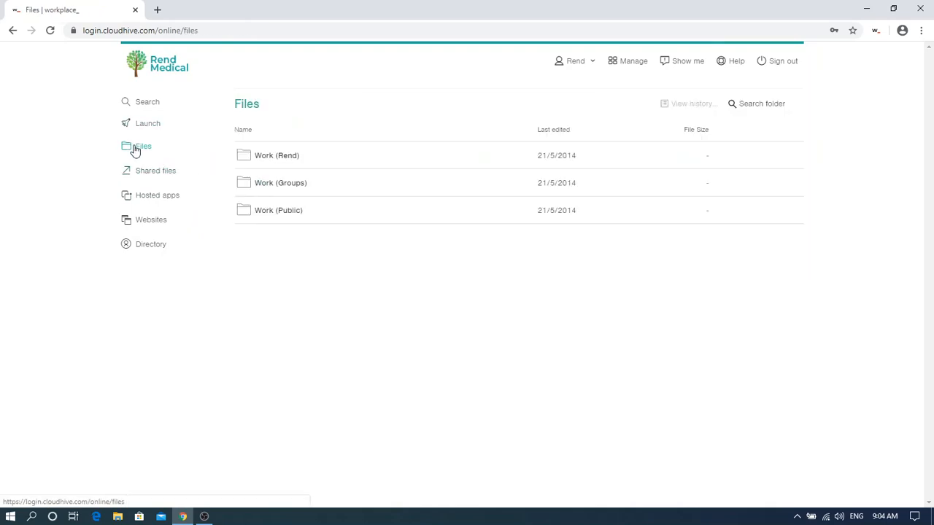
{"action": "left_click", "coordinate": [262, 185]}
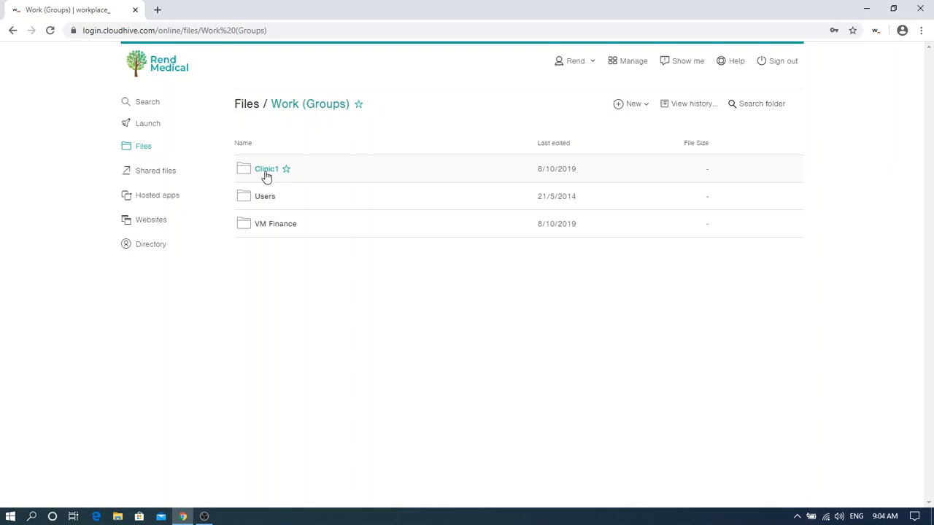
{"action": "left_click", "coordinate": [144, 146]}
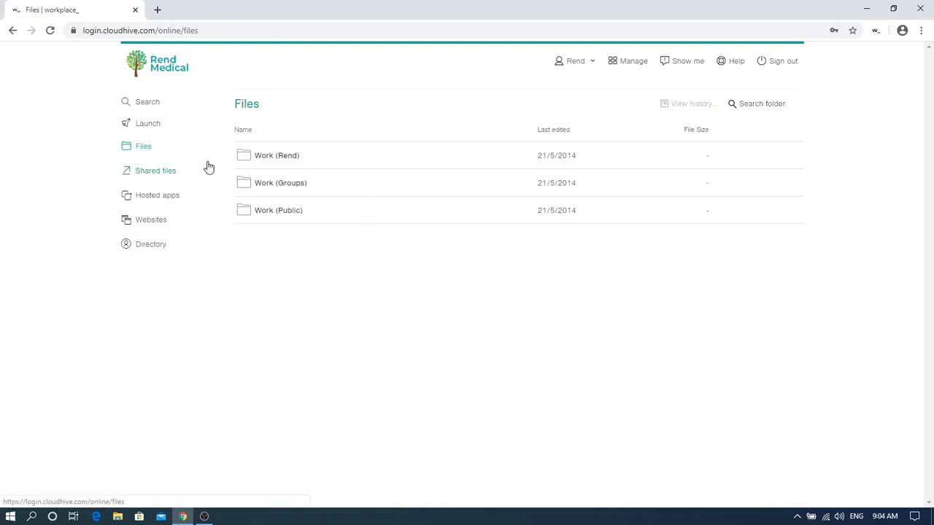
{"action": "left_click", "coordinate": [274, 166]}
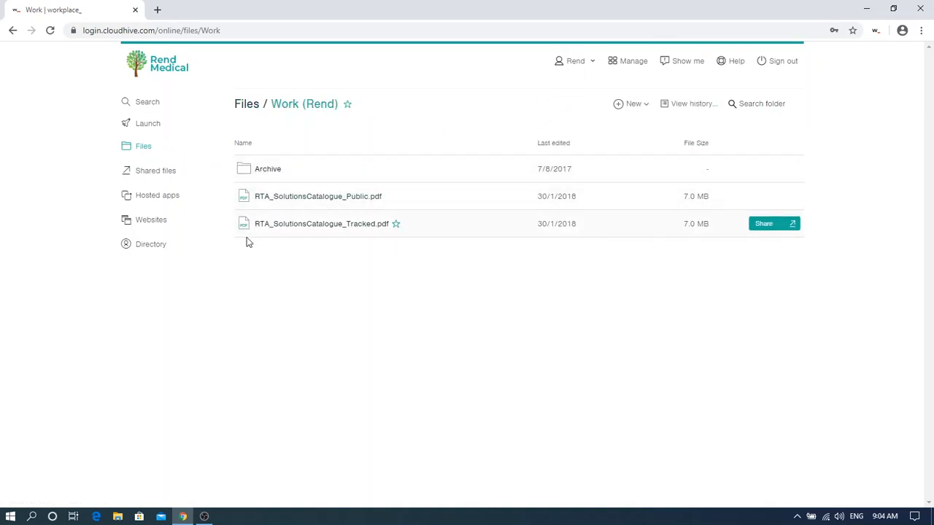
{"action": "left_click", "coordinate": [140, 150]}
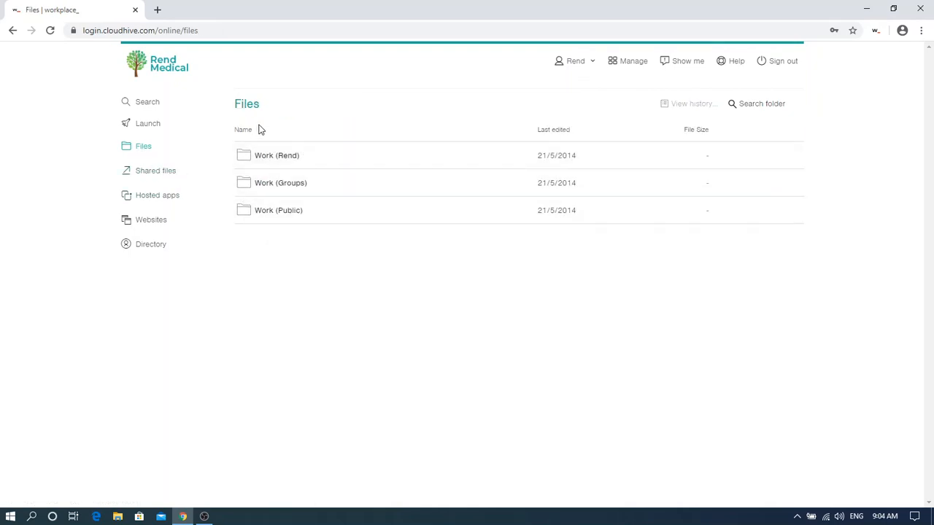
{"action": "left_click", "coordinate": [145, 124]}
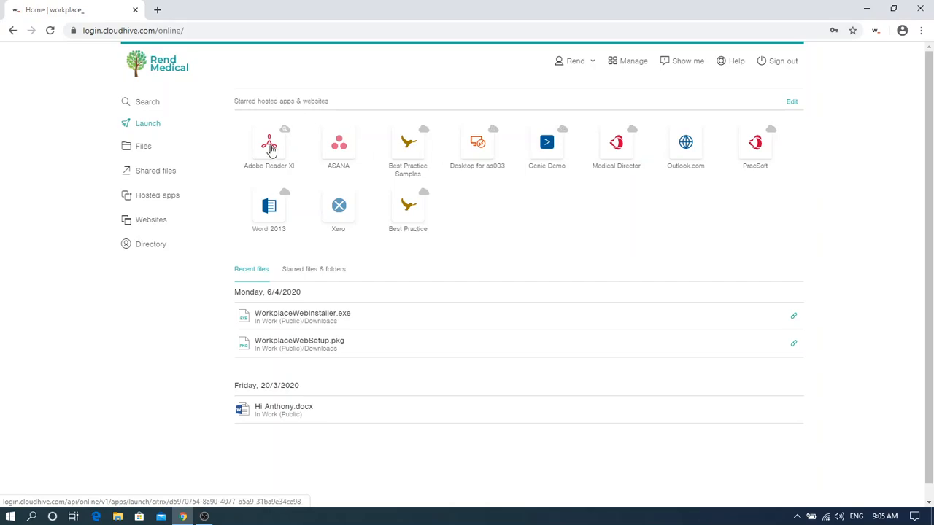
{"action": "left_click", "coordinate": [137, 150]}
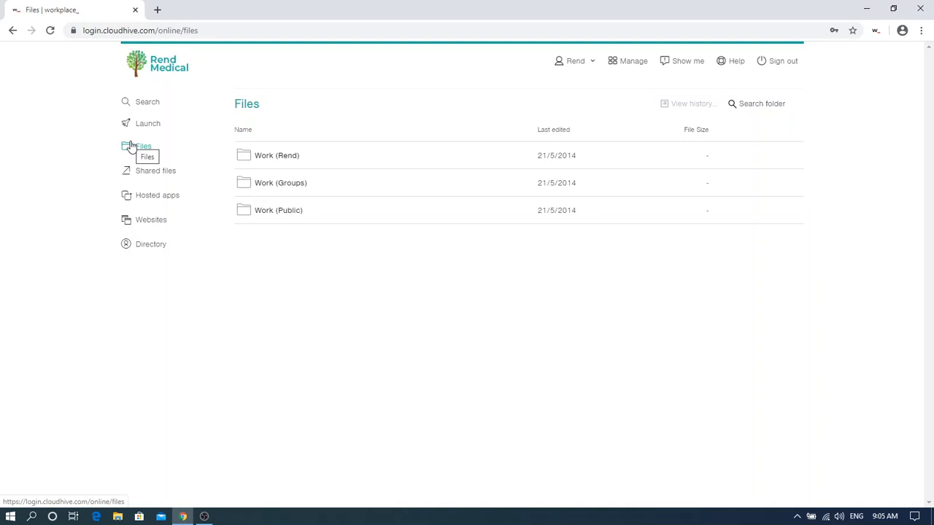
Generate a Public share link for Hi Anthony.docx in Work (Public) and copy it to the clipboard.
{"action": "left_click", "coordinate": [265, 212]}
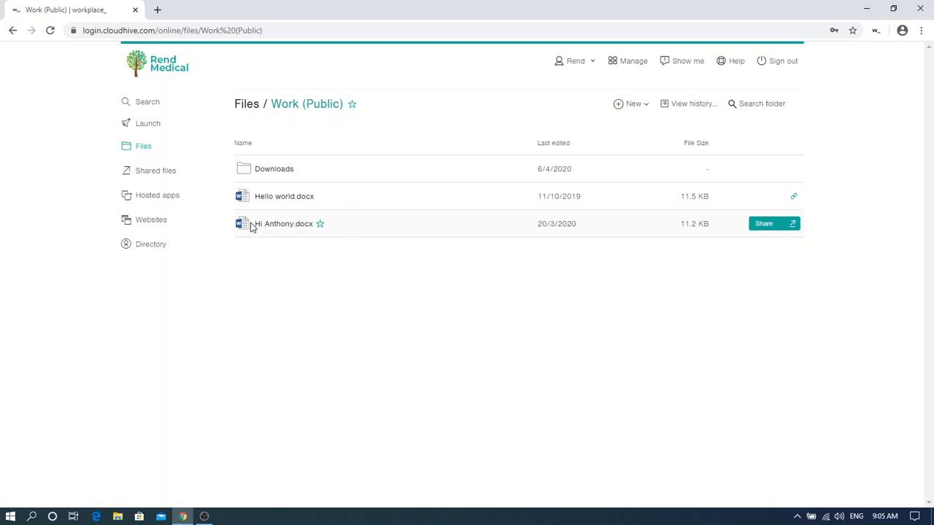
{"action": "left_click", "coordinate": [763, 228]}
{"action": "left_click", "coordinate": [763, 226]}
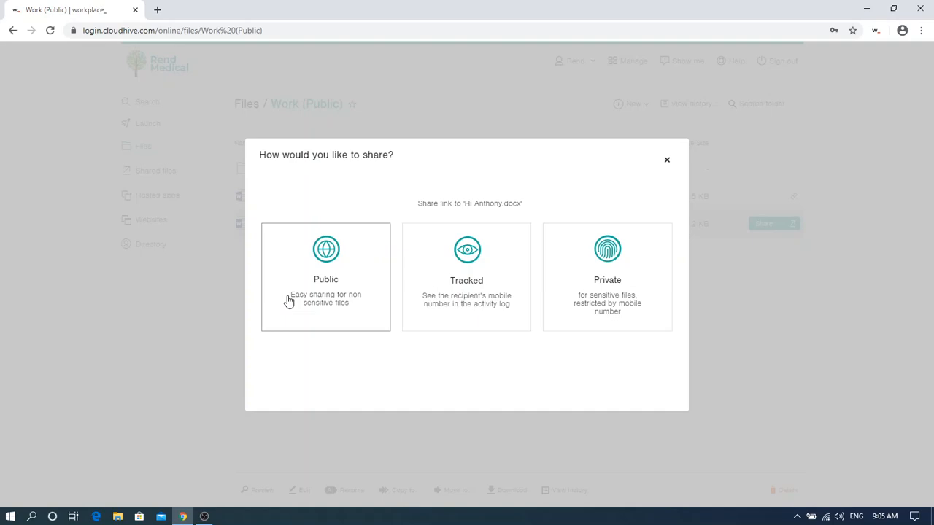
{"action": "left_click", "coordinate": [328, 280]}
{"action": "left_click", "coordinate": [468, 335]}
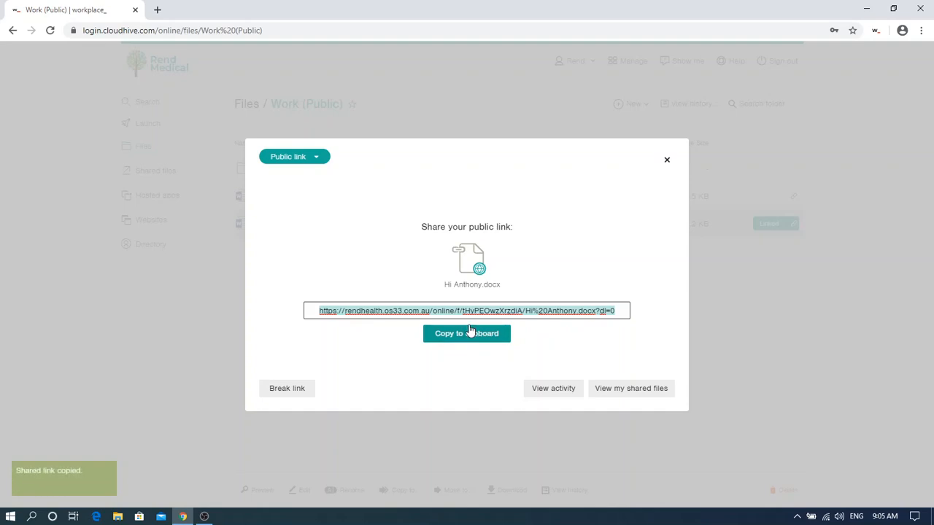
Paste the public link into a new tab, check Hi Anthony.docx loads, then close that tab.
{"action": "left_click", "coordinate": [157, 9]}
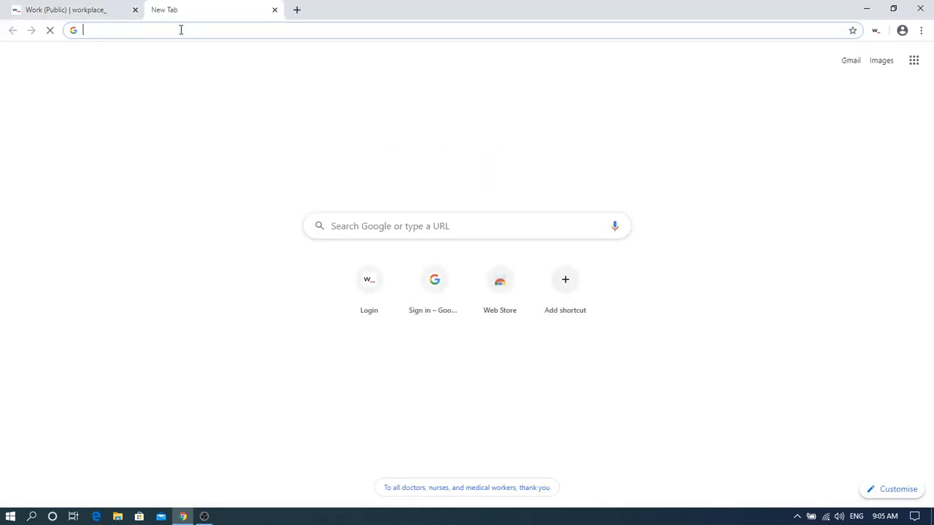
{"action": "right_click", "coordinate": [182, 31]}
{"action": "left_click", "coordinate": [208, 112]}
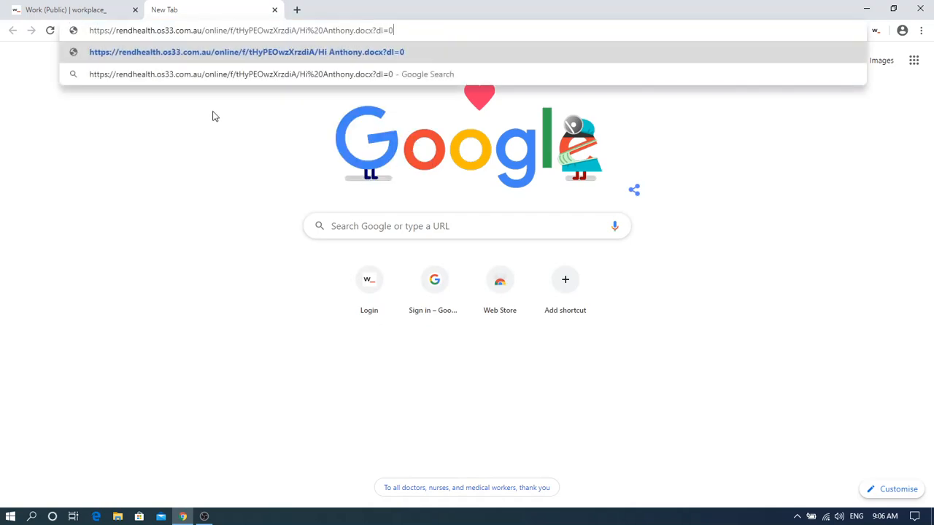
{"action": "key", "text": "Return"}
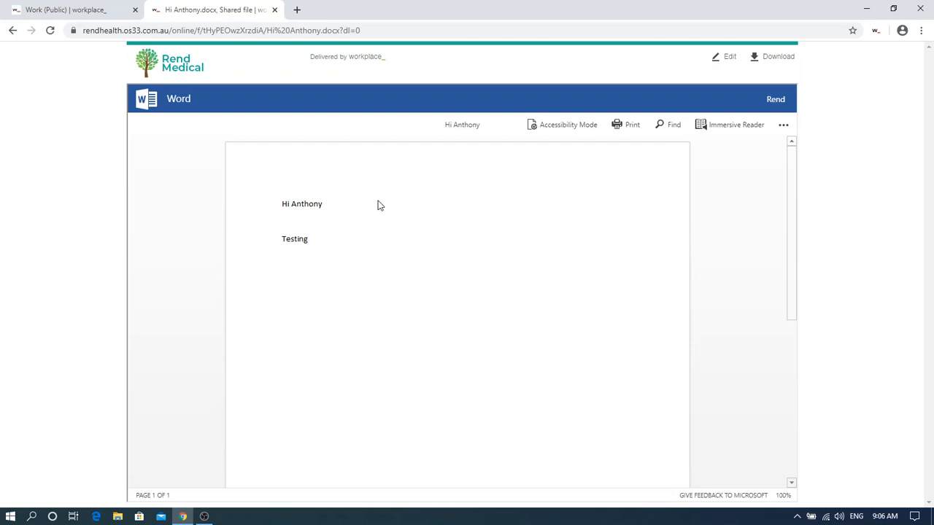
{"action": "left_click", "coordinate": [274, 10]}
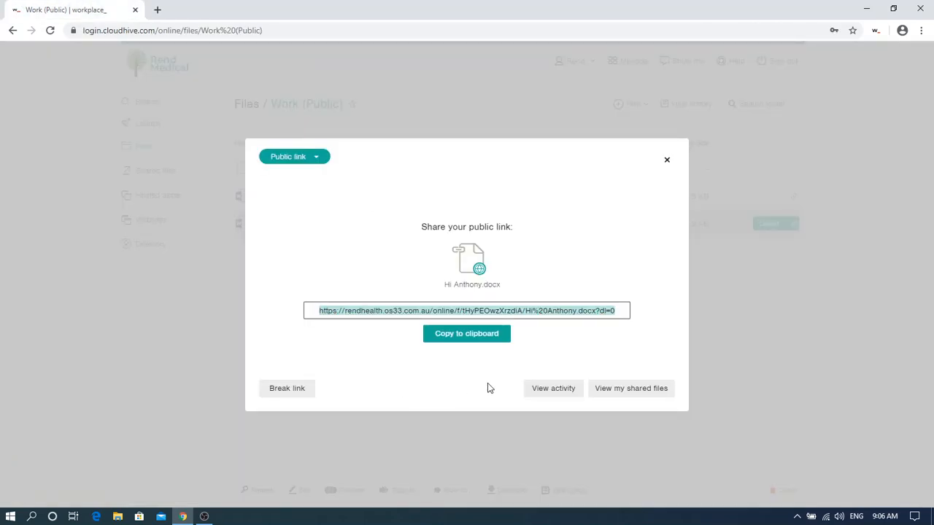
Replace the public-link dialog with a Tracked link for Hi Anthony.docx and copy it.
{"action": "left_click", "coordinate": [283, 388]}
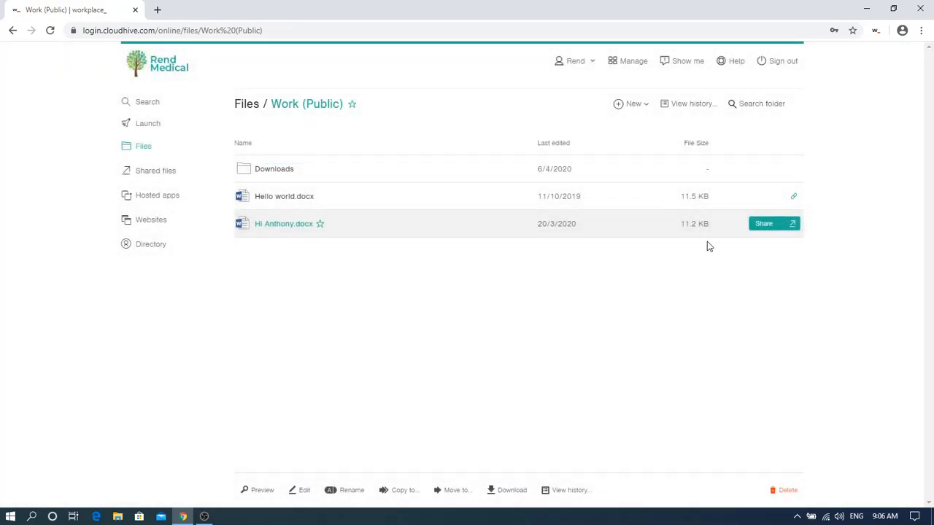
{"action": "left_click", "coordinate": [773, 226]}
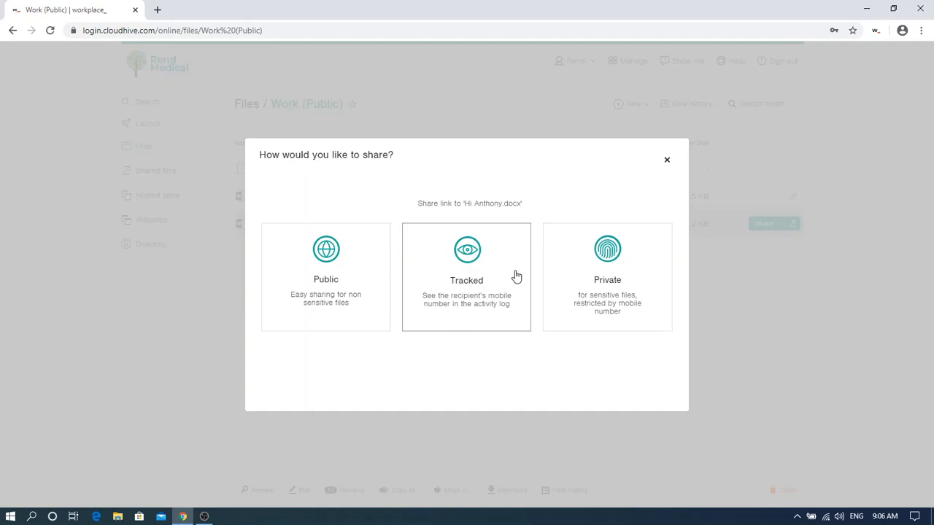
{"action": "left_click", "coordinate": [472, 275]}
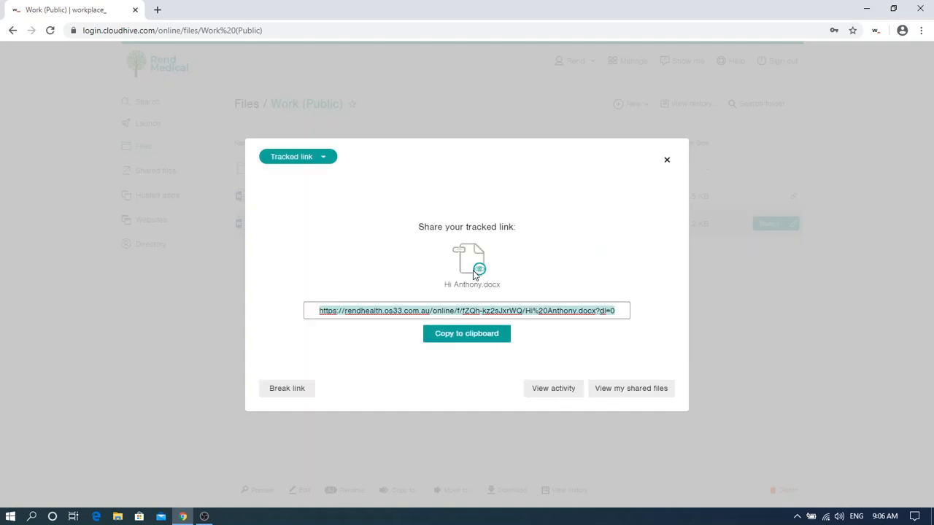
{"action": "left_click", "coordinate": [453, 338]}
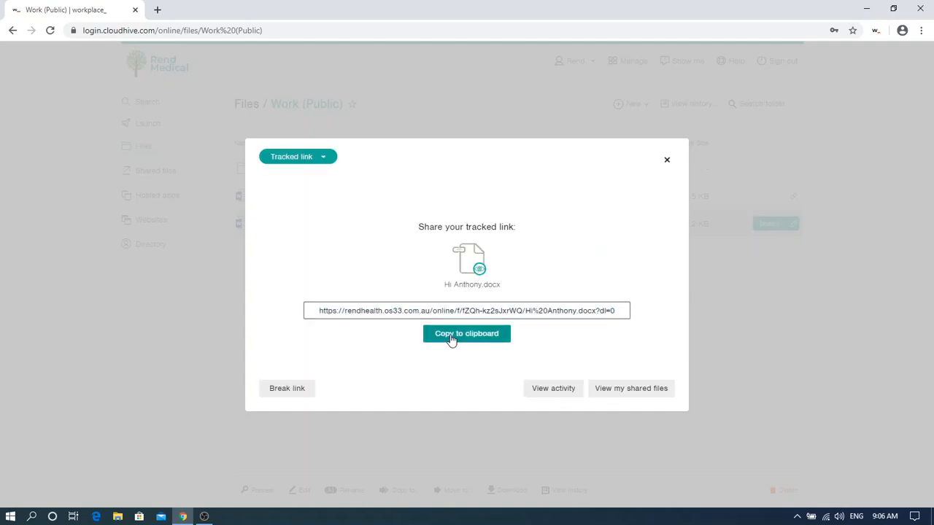
{"action": "left_click", "coordinate": [156, 8]}
Load the pasted tracked link for Hi Anthony.docx in the new tab.
{"action": "right_click", "coordinate": [204, 31]}
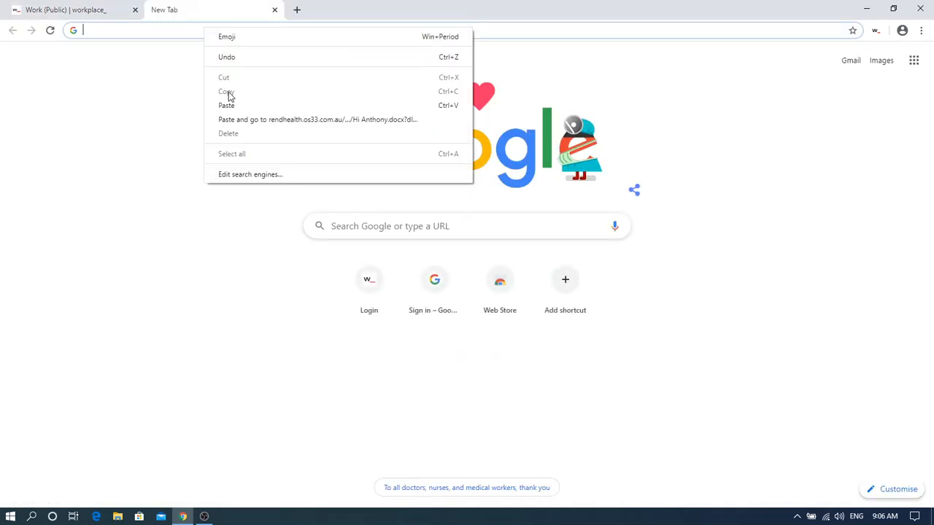
{"action": "left_click", "coordinate": [232, 104]}
{"action": "key", "text": "Return"}
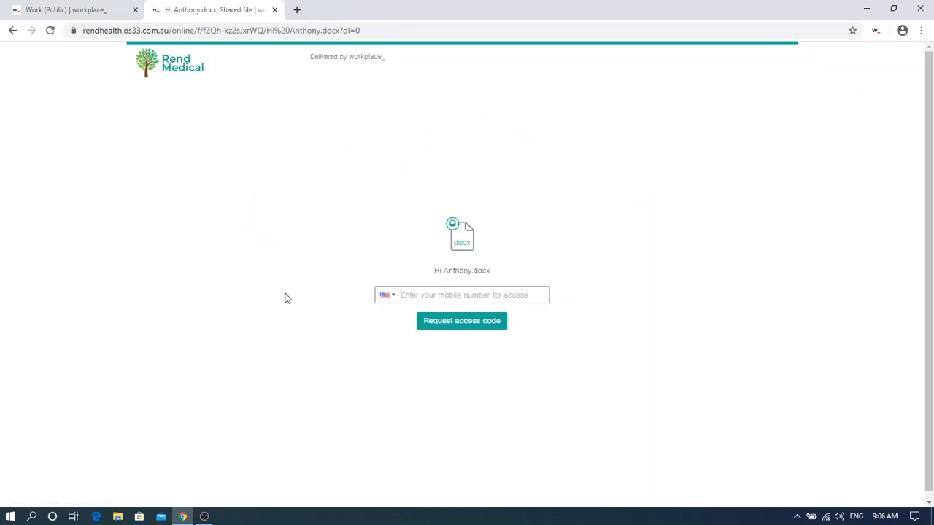
Request an access code with an Australia (+61) mobile number, then fill in the unlock-code boxes.
{"action": "left_click", "coordinate": [385, 295]}
{"action": "left_click", "coordinate": [409, 330]}
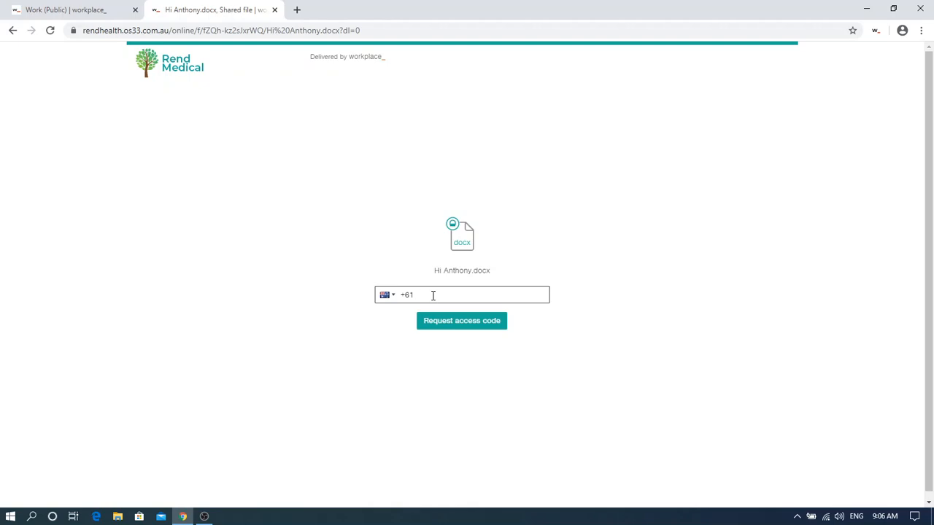
{"action": "left_click", "coordinate": [458, 328]}
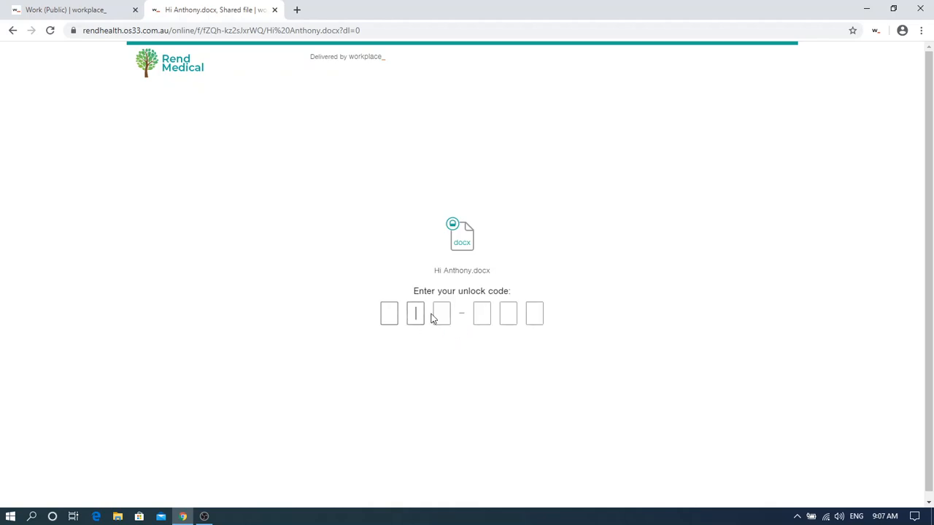
{"action": "left_click", "coordinate": [488, 314]}
{"action": "left_click", "coordinate": [508, 314]}
{"action": "left_click", "coordinate": [529, 314]}
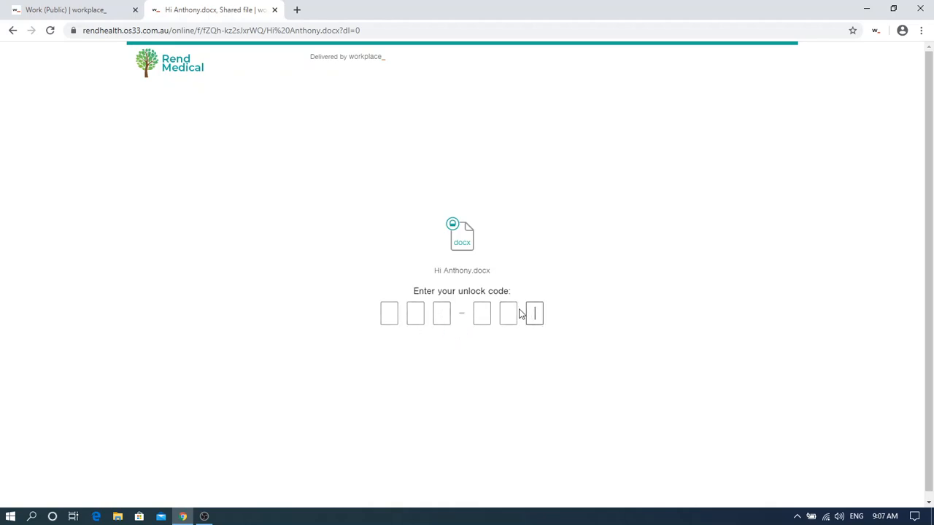
Close the tracked-link test tab and dialog, and choose Private sharing for Hi Anthony.docx.
{"action": "left_click", "coordinate": [275, 9]}
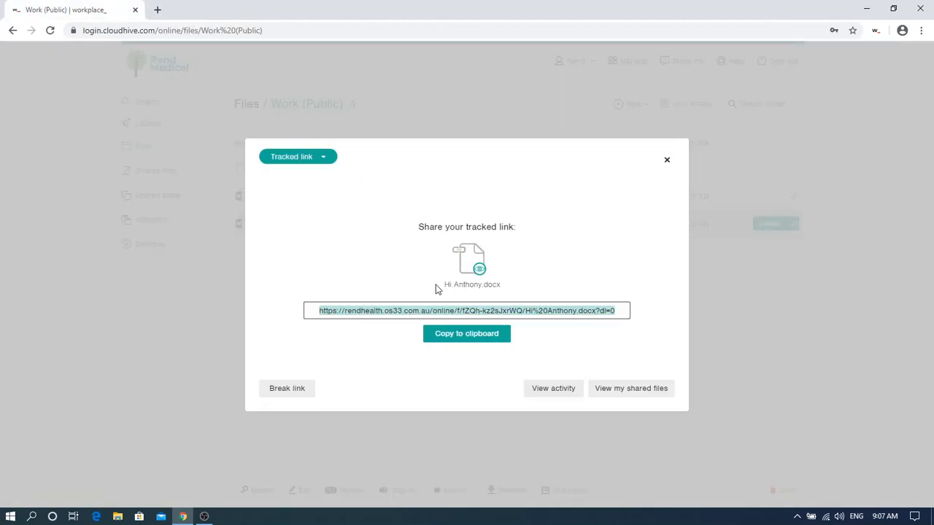
{"action": "left_click", "coordinate": [268, 387]}
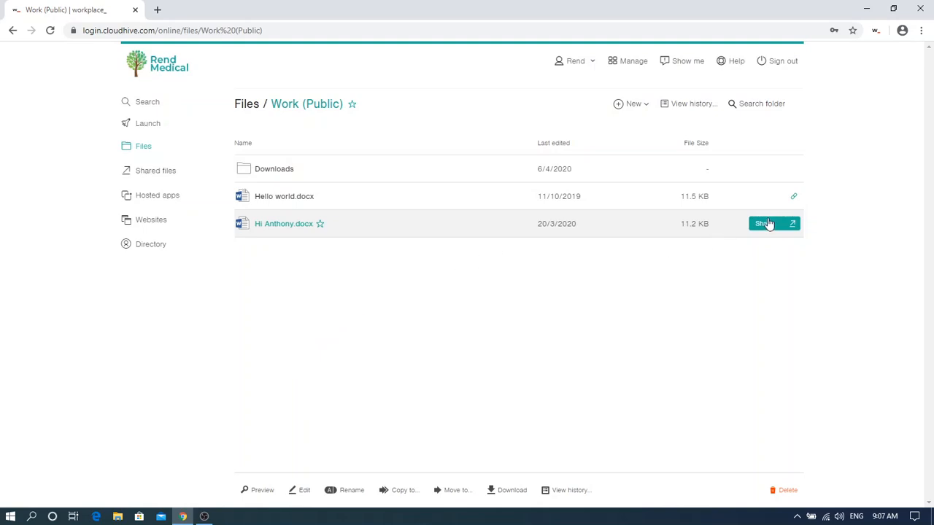
{"action": "left_click", "coordinate": [766, 224]}
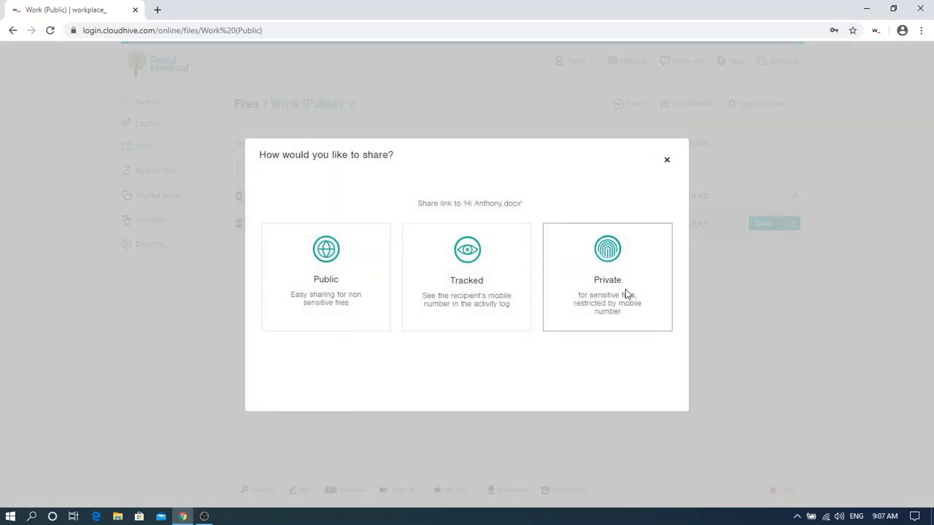
{"action": "left_click", "coordinate": [625, 289]}
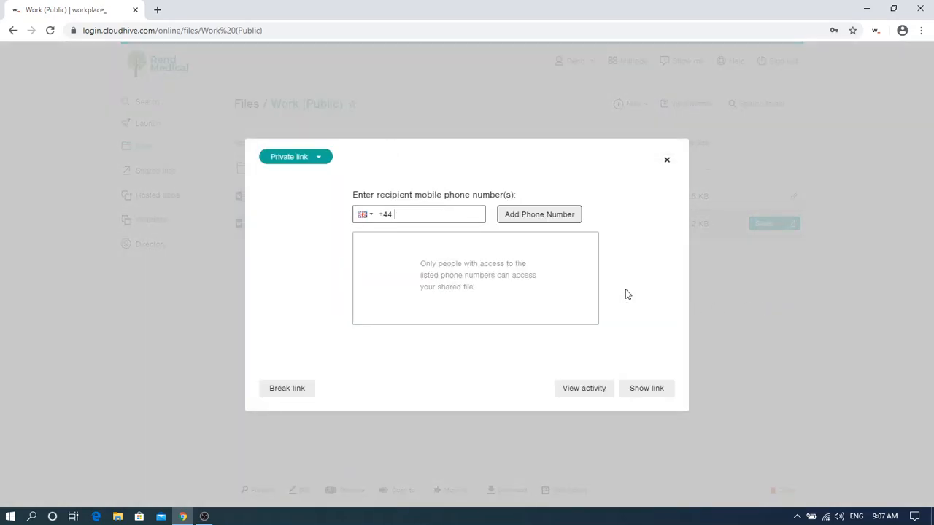
Add an Australian mobile number as the only permitted recipient, copying the number first.
{"action": "left_click", "coordinate": [368, 215]}
{"action": "left_click", "coordinate": [376, 251]}
{"action": "type", "text": "0424"}
{"action": "left_click_drag", "start_coordinate": [460, 213], "coordinate": [380, 211]}
{"action": "right_click", "coordinate": [391, 211]}
{"action": "left_click", "coordinate": [428, 234]}
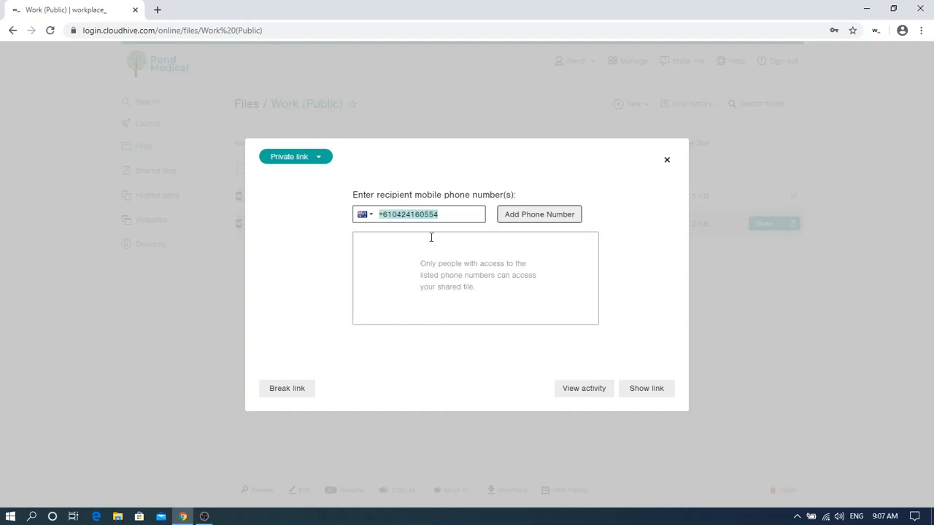
{"action": "left_click", "coordinate": [515, 223]}
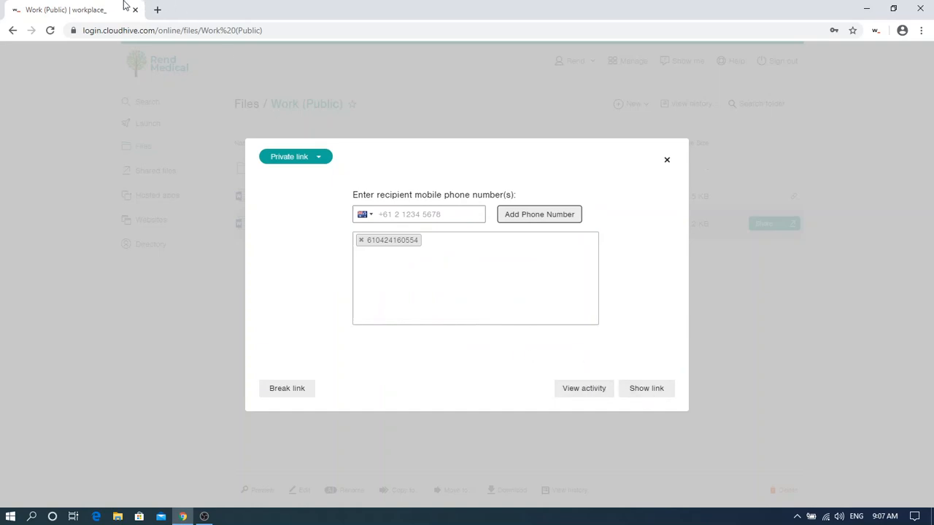
Paste the number into a new tab, then reveal and copy the private share link.
{"action": "left_click", "coordinate": [157, 9]}
{"action": "right_click", "coordinate": [164, 29]}
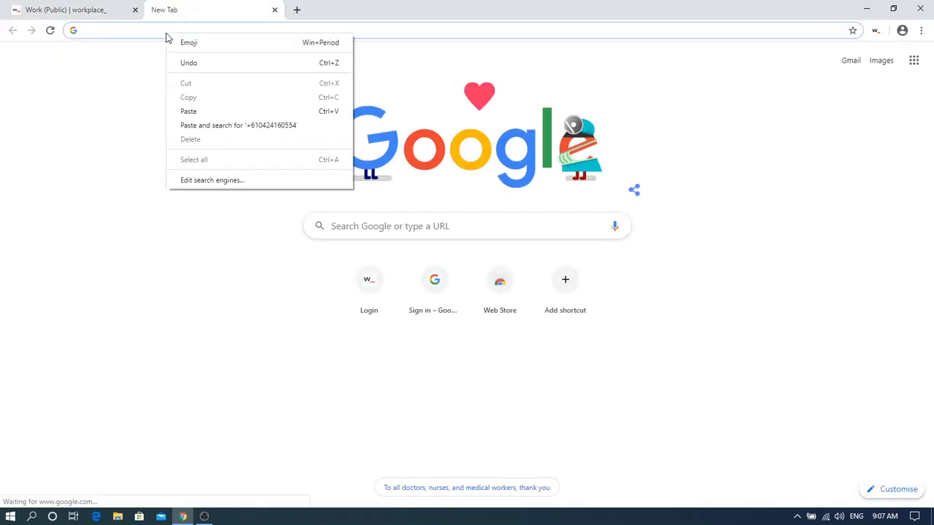
{"action": "left_click", "coordinate": [192, 111]}
{"action": "left_click", "coordinate": [95, 10]}
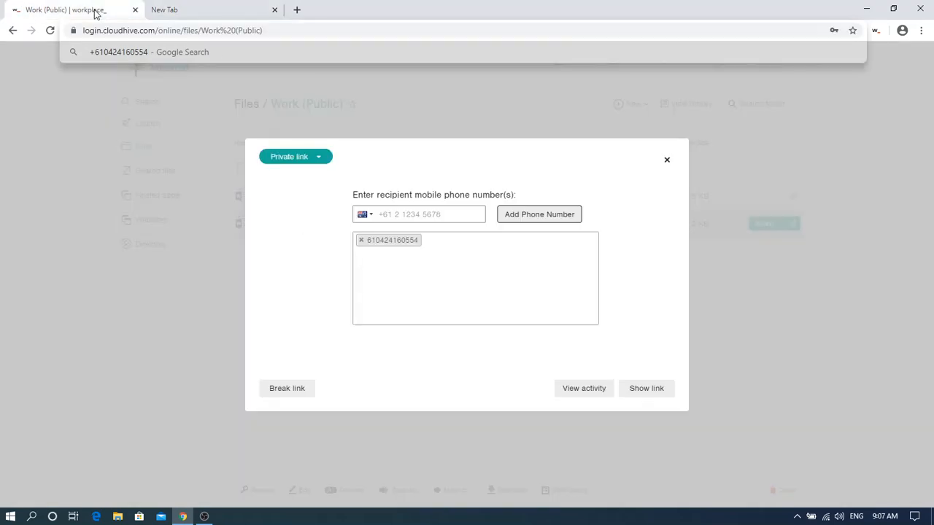
{"action": "left_click", "coordinate": [646, 390]}
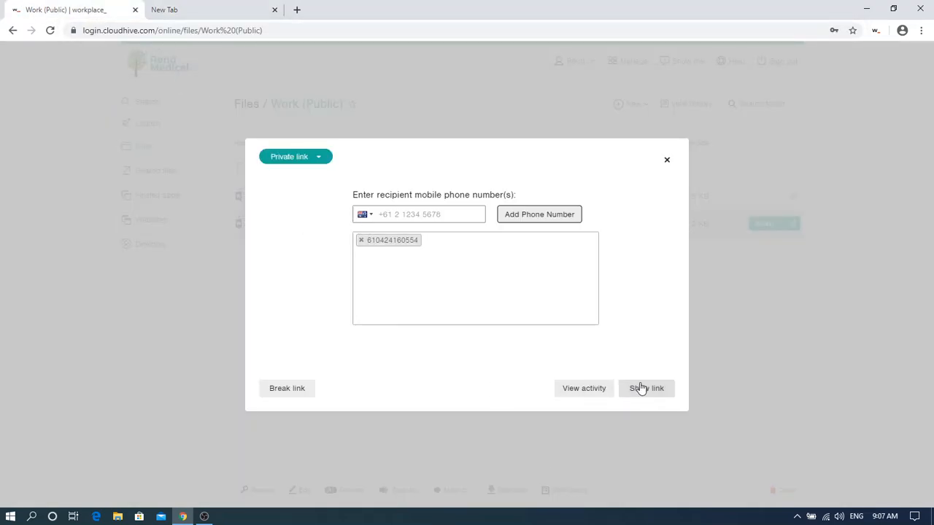
{"action": "left_click", "coordinate": [437, 335]}
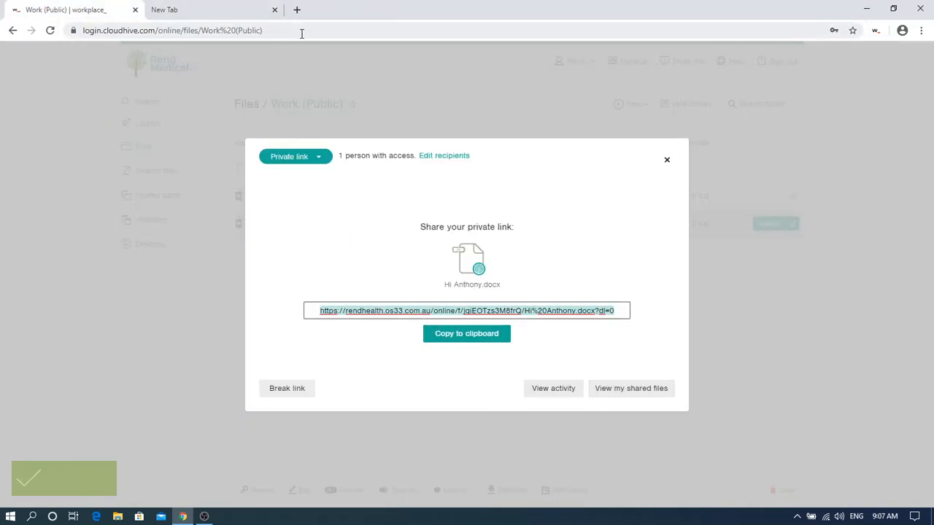
Load the private Hi Anthony.docx share link in a new browser tab.
{"action": "left_click", "coordinate": [296, 9]}
{"action": "right_click", "coordinate": [296, 29]}
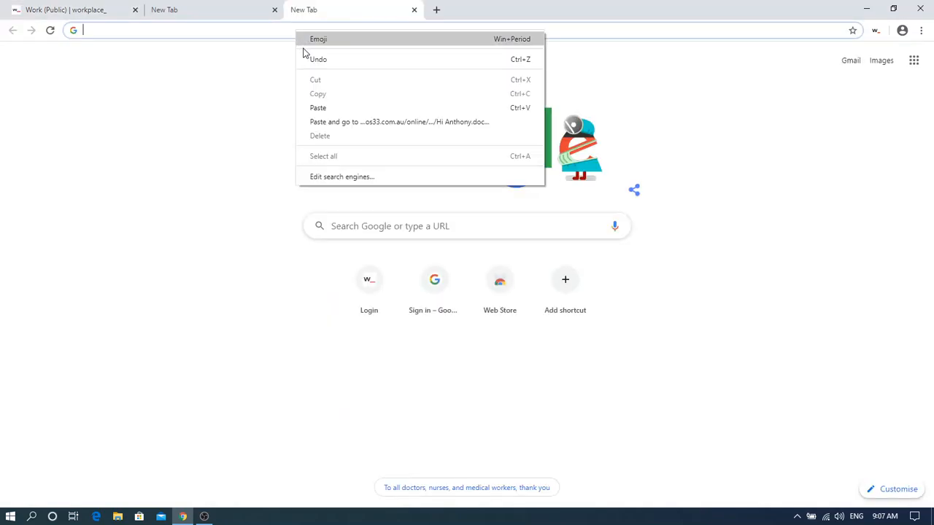
{"action": "left_click", "coordinate": [316, 107]}
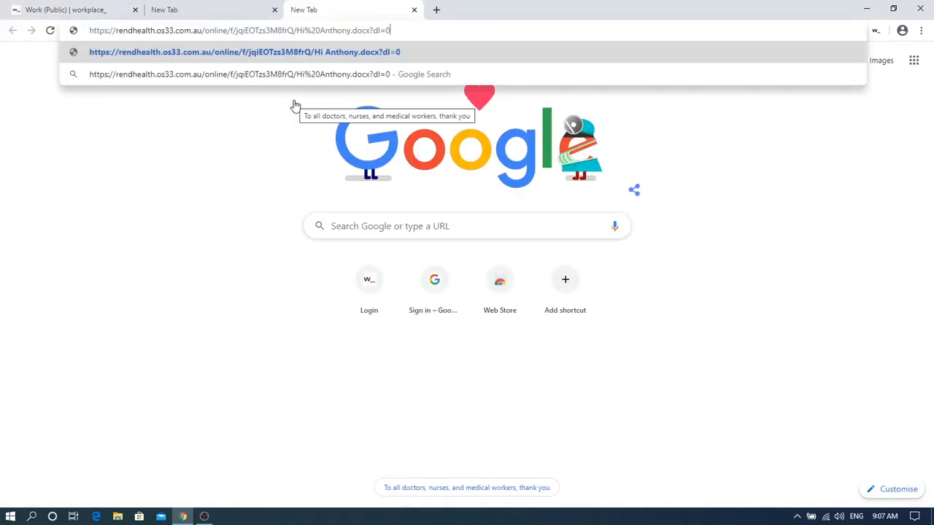
{"action": "key", "text": "Return"}
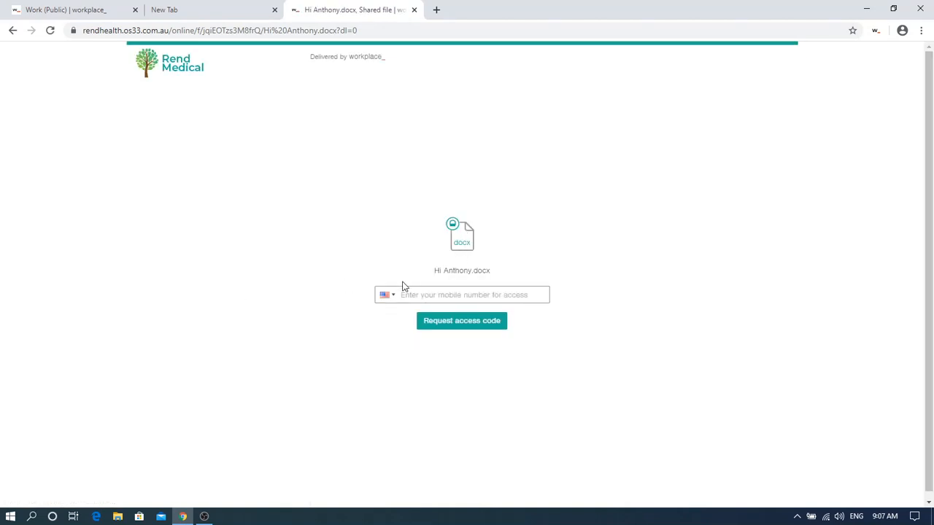
Request an access code for an Australian mobile number, which gets rejected as invalid.
{"action": "left_click", "coordinate": [384, 294]}
{"action": "left_click", "coordinate": [390, 329]}
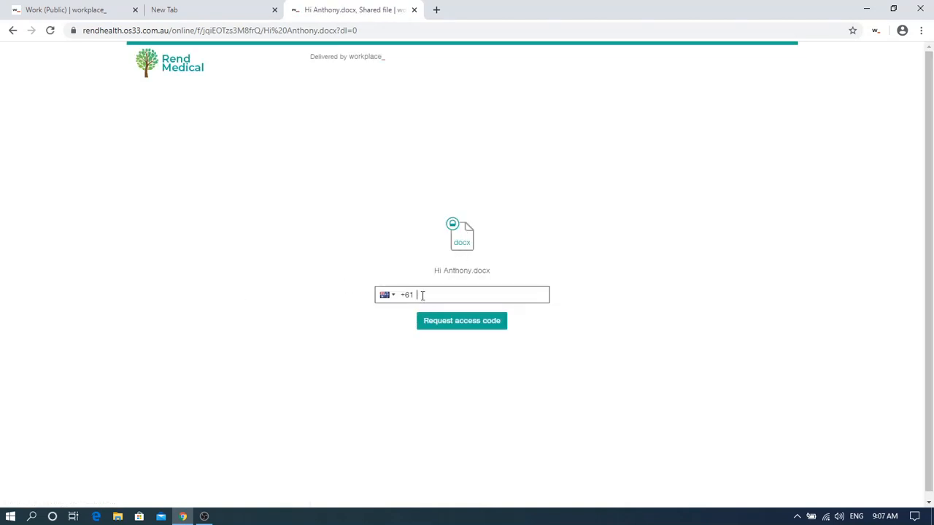
{"action": "left_click", "coordinate": [455, 327]}
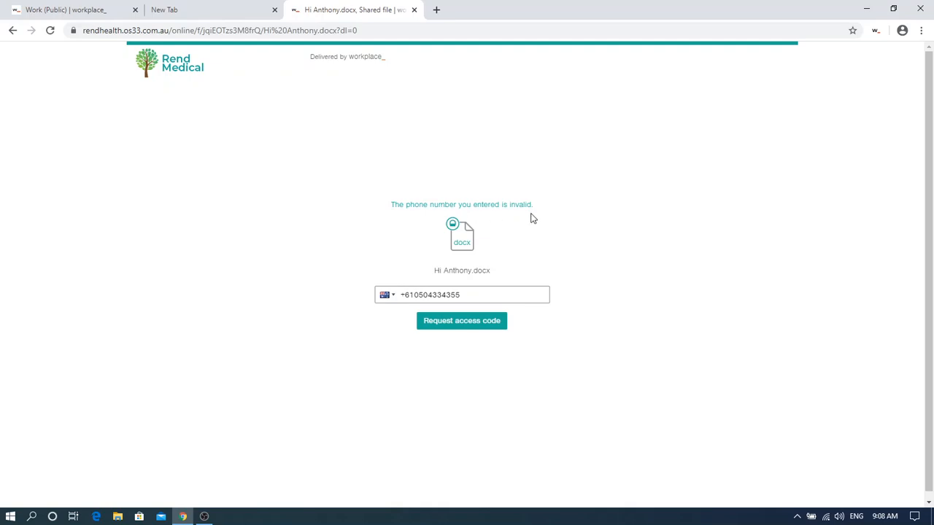
Copy the phone number's digits after the country prefix from the other tab.
{"action": "left_click", "coordinate": [164, 10]}
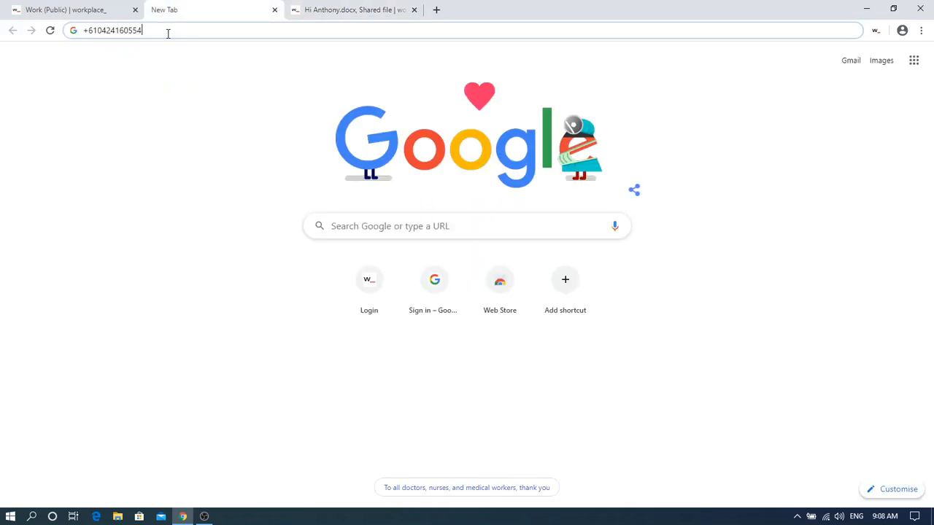
{"action": "left_click_drag", "start_coordinate": [137, 30], "coordinate": [99, 29]}
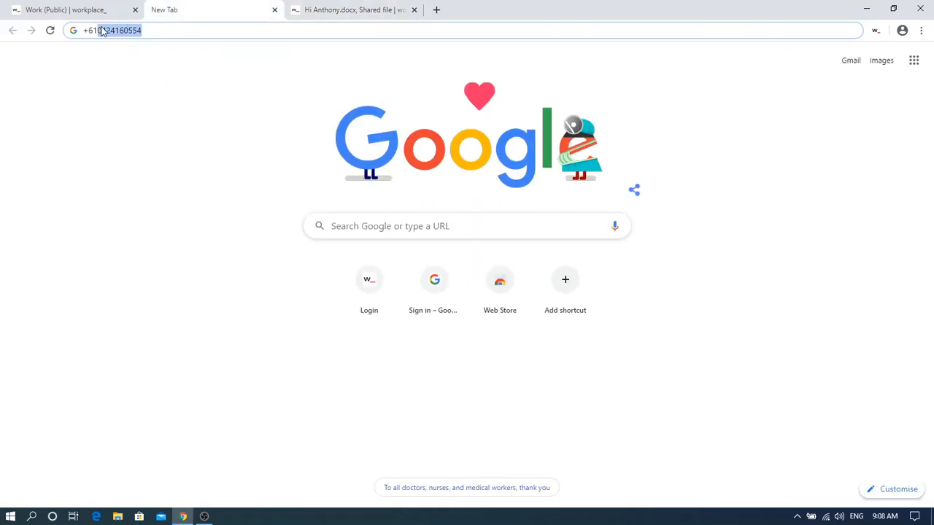
{"action": "right_click", "coordinate": [100, 29]}
{"action": "left_click", "coordinate": [124, 92]}
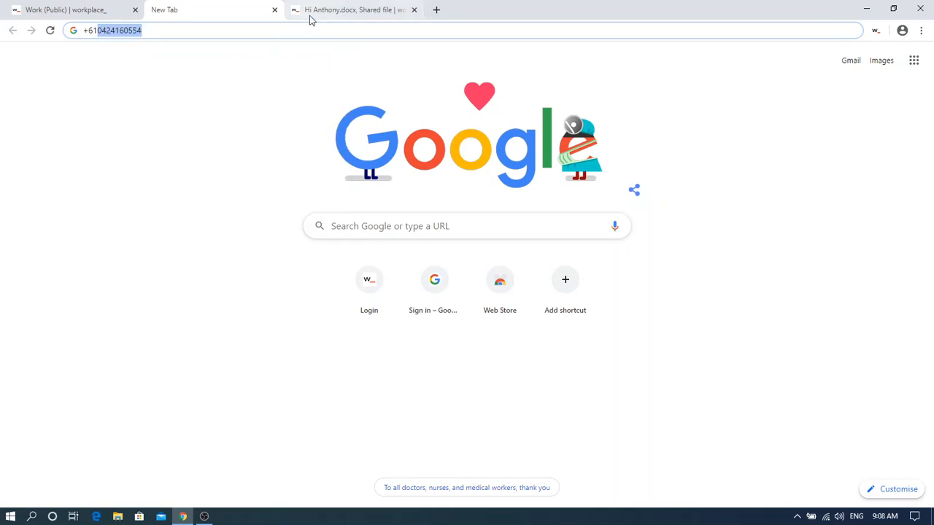
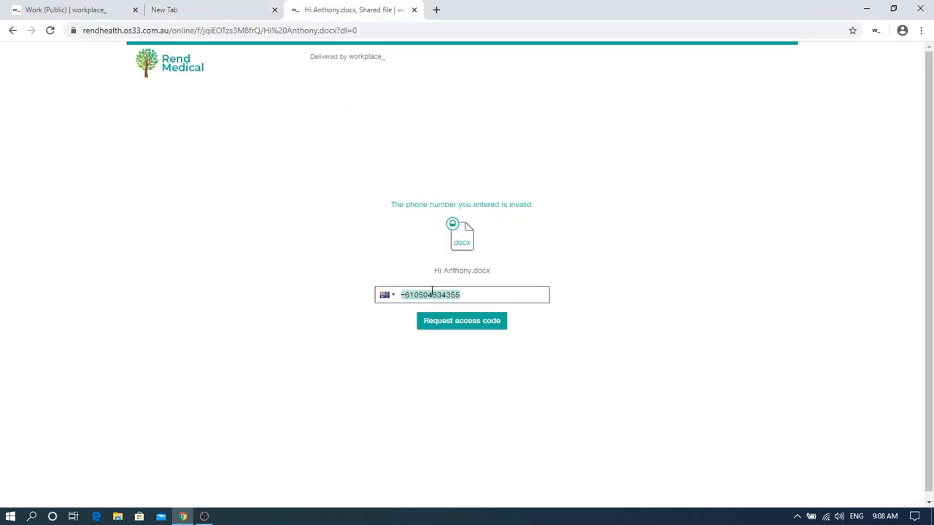
Re-enter the mobile number as +61 followed by the pasted digits and request an access code.
{"action": "left_click", "coordinate": [482, 296]}
{"action": "key", "text": "BackSpace"}
{"action": "key", "text": "BackSpace"}
{"action": "key", "text": "BackSpace"}
{"action": "key", "text": "BackSpace"}
{"action": "key", "text": "BackSpace"}
{"action": "key", "text": "BackSpace"}
{"action": "key", "text": "BackSpace"}
{"action": "key", "text": "BackSpace"}
{"action": "key", "text": "BackSpace"}
{"action": "key", "text": "BackSpace"}
{"action": "key", "text": "BackSpace"}
{"action": "type", "text": "61"}
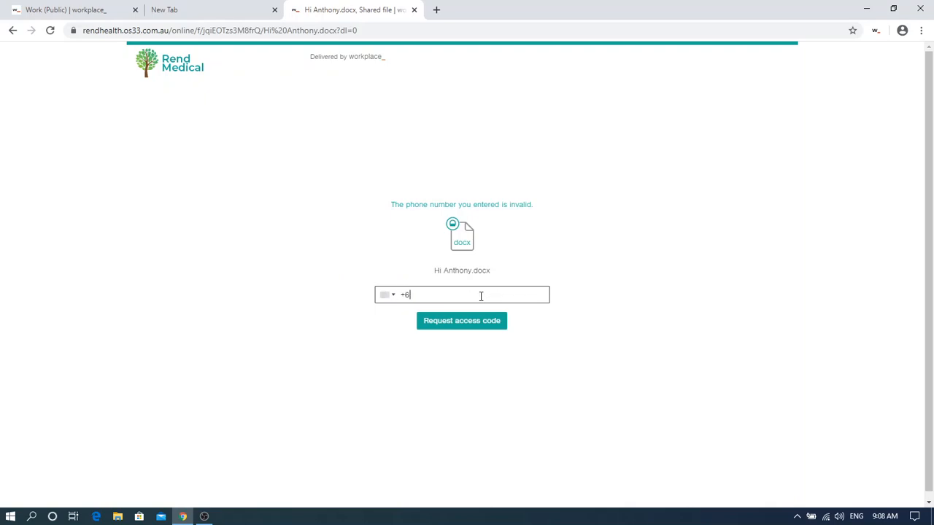
{"action": "right_click", "coordinate": [436, 292]}
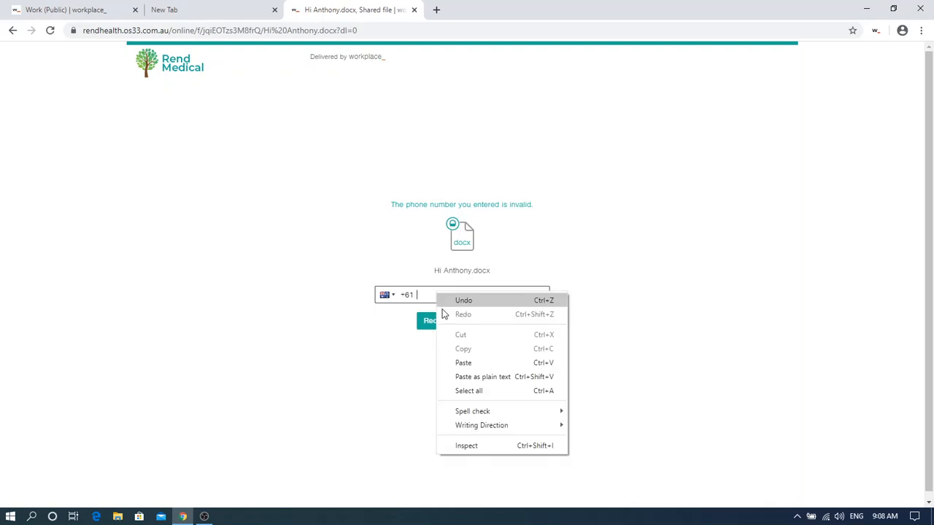
{"action": "left_click", "coordinate": [459, 363]}
{"action": "left_click", "coordinate": [449, 321]}
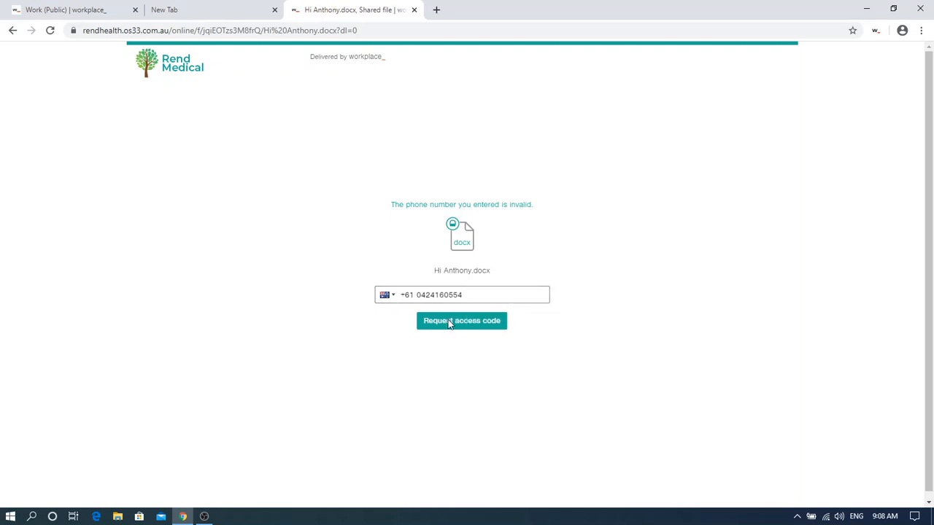
Step through the unlock code boxes, then close the shared Hi Anthony.docx tab.
{"action": "left_click", "coordinate": [391, 311]}
{"action": "left_click", "coordinate": [421, 315]}
{"action": "left_click", "coordinate": [441, 319]}
{"action": "left_click", "coordinate": [508, 314]}
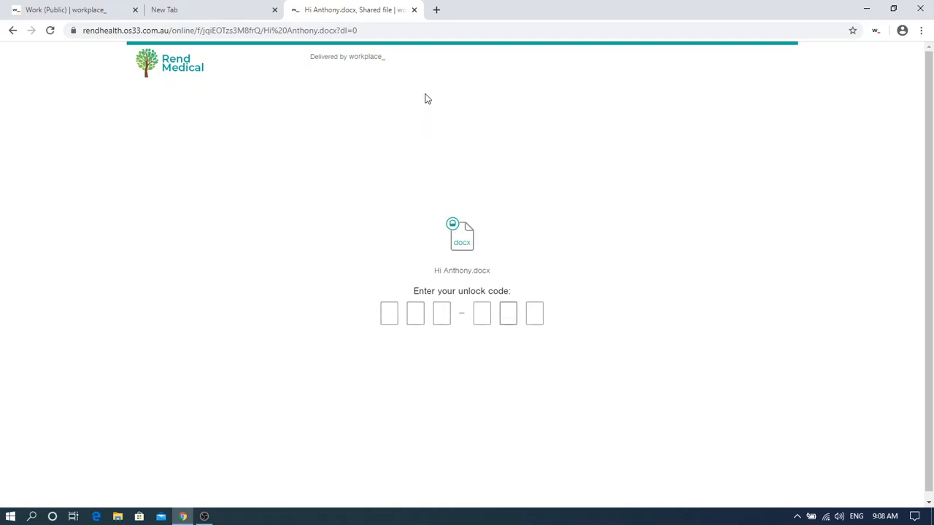
{"action": "left_click", "coordinate": [413, 9]}
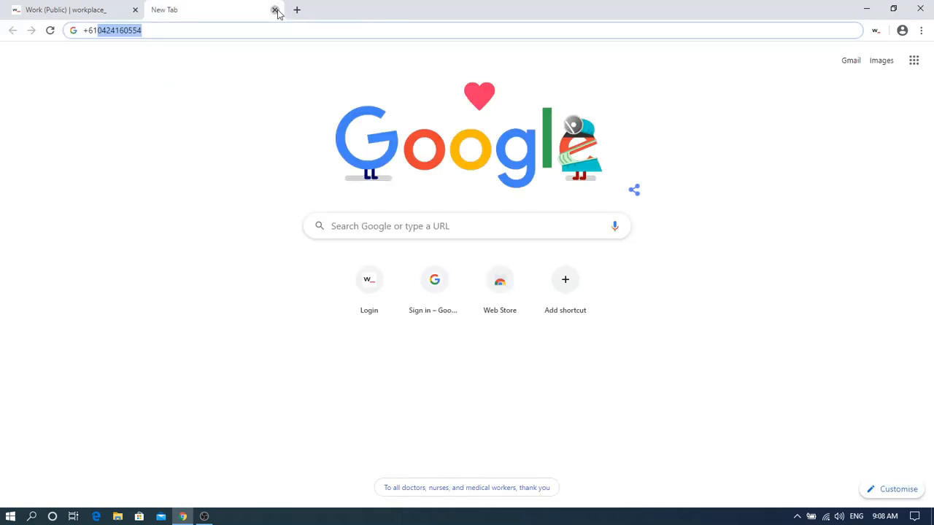
Close the empty tab and the private share-link dialog, glance at Files, and return to the Launch home page.
{"action": "left_click", "coordinate": [275, 10]}
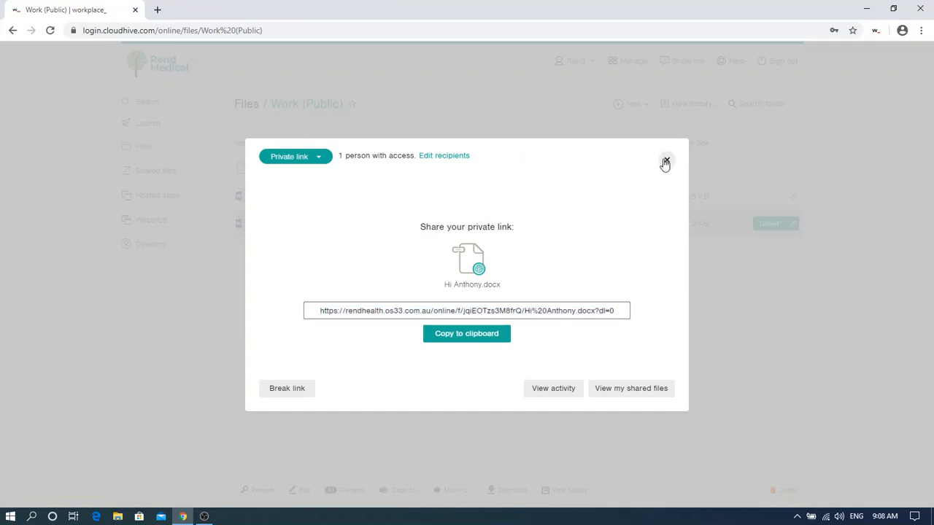
{"action": "left_click", "coordinate": [666, 159]}
{"action": "left_click", "coordinate": [145, 125]}
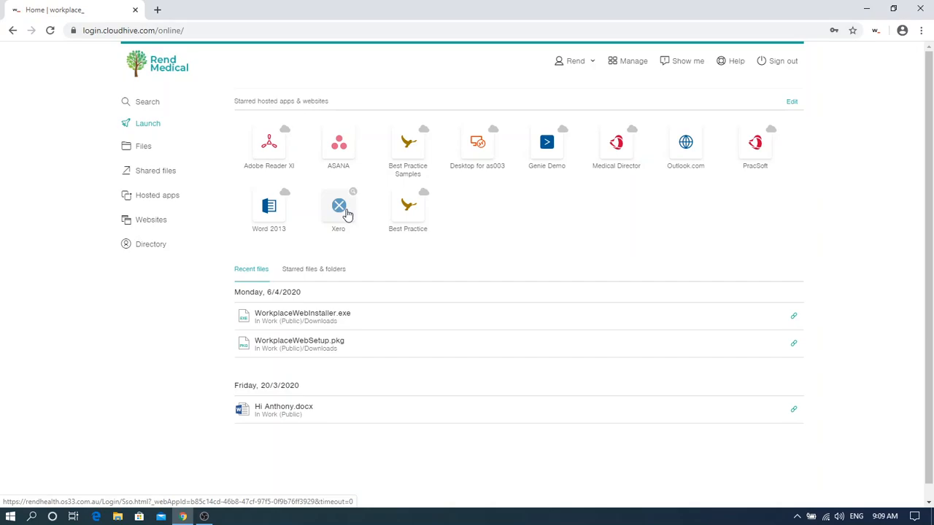
{"action": "left_click", "coordinate": [145, 147]}
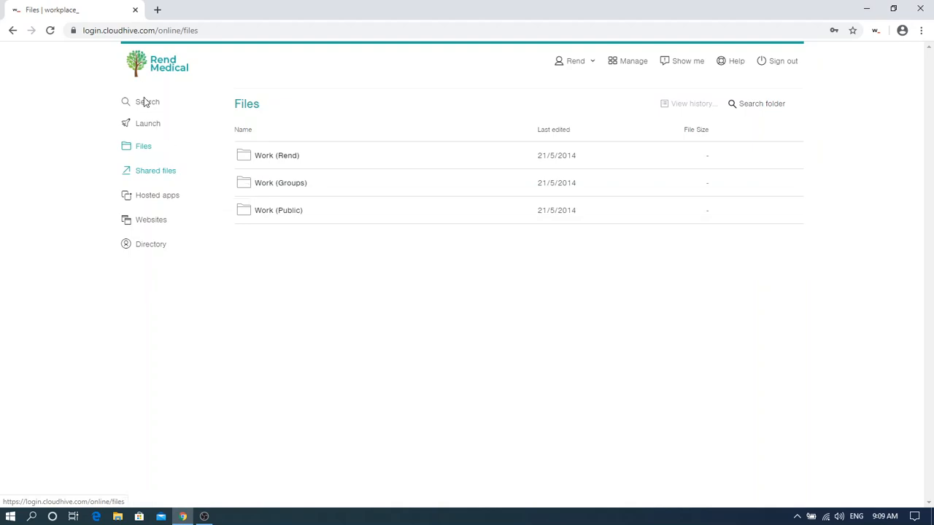
{"action": "left_click", "coordinate": [151, 125]}
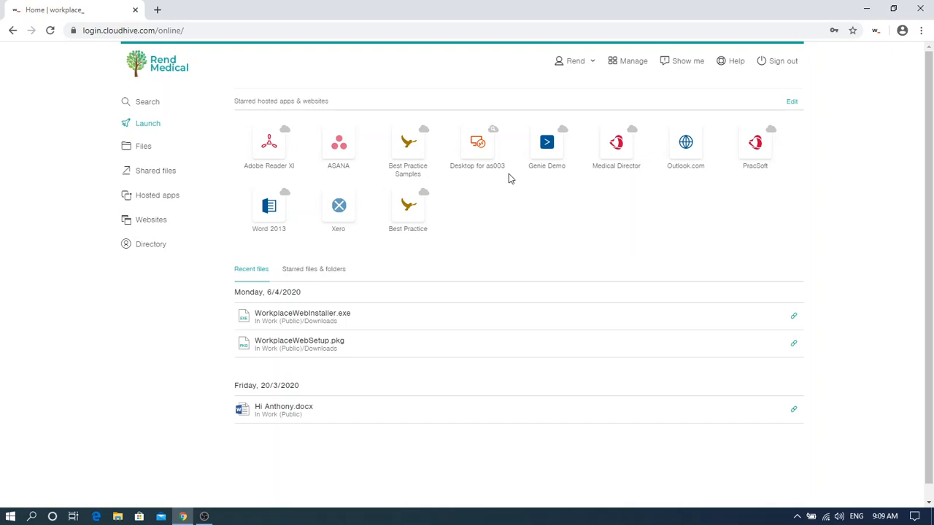
Launch Genie Demo, log in as the demo user, and dismiss the unregistered copy warning.
{"action": "left_click", "coordinate": [548, 153]}
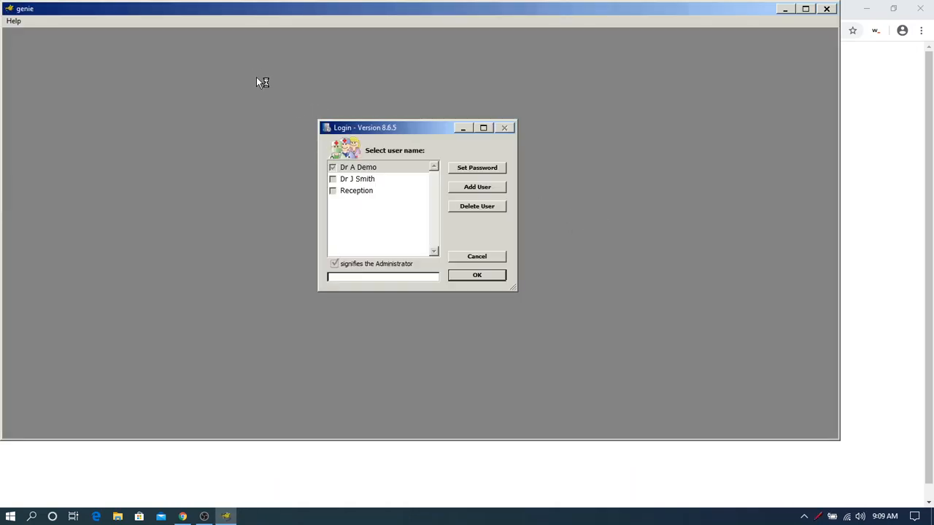
{"action": "left_click", "coordinate": [467, 278]}
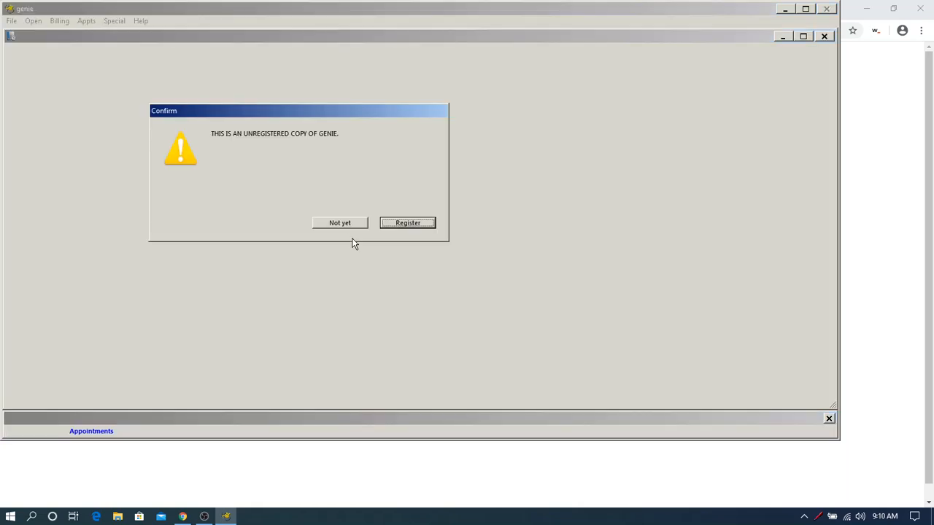
{"action": "left_click", "coordinate": [347, 225]}
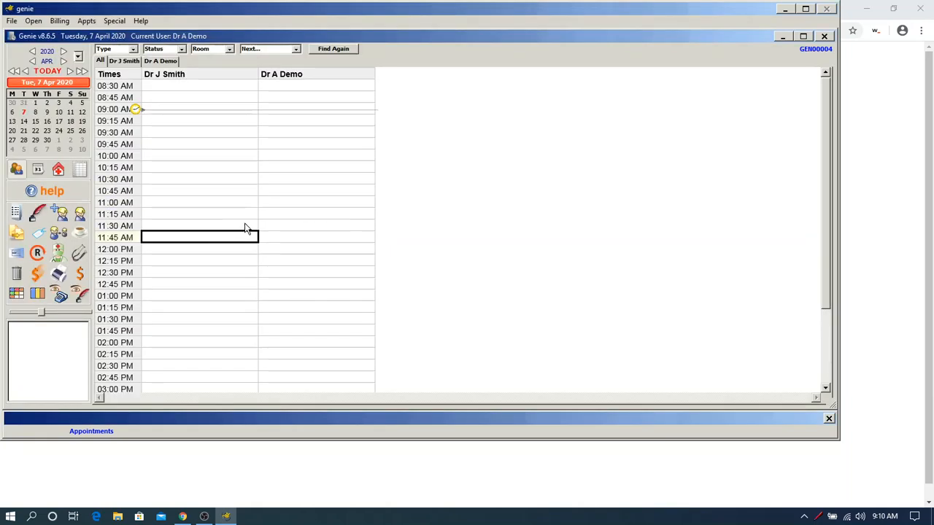
Review the Prescriptions printer list in Printing Preferences and cancel without saving.
{"action": "left_click", "coordinate": [12, 21]}
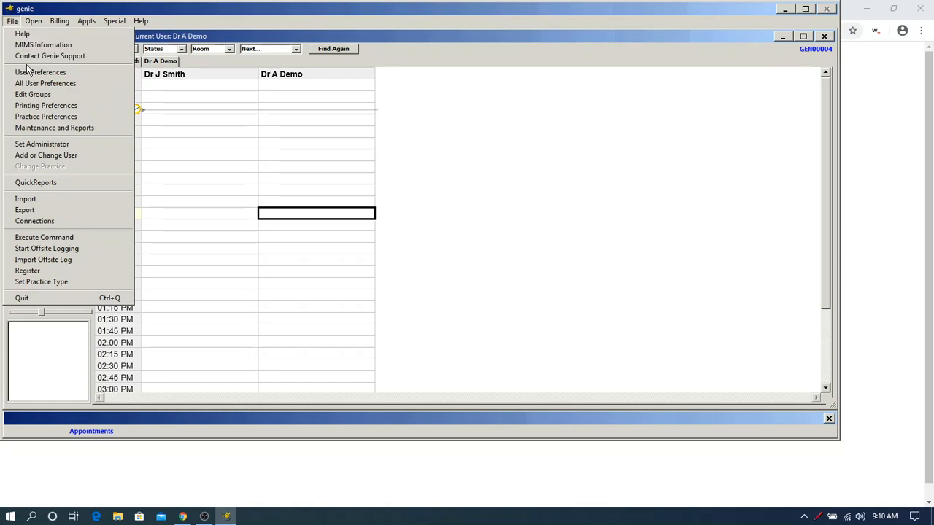
{"action": "left_click", "coordinate": [43, 106]}
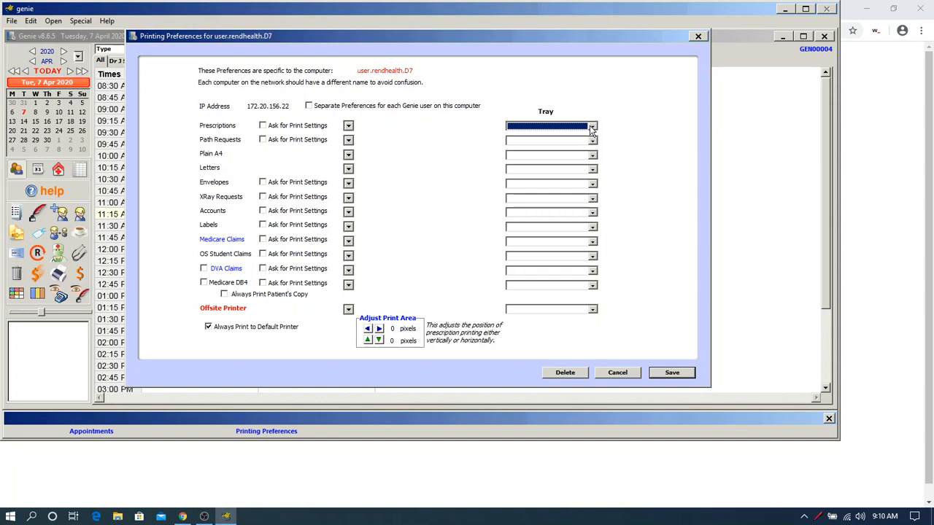
{"action": "left_click", "coordinate": [348, 126]}
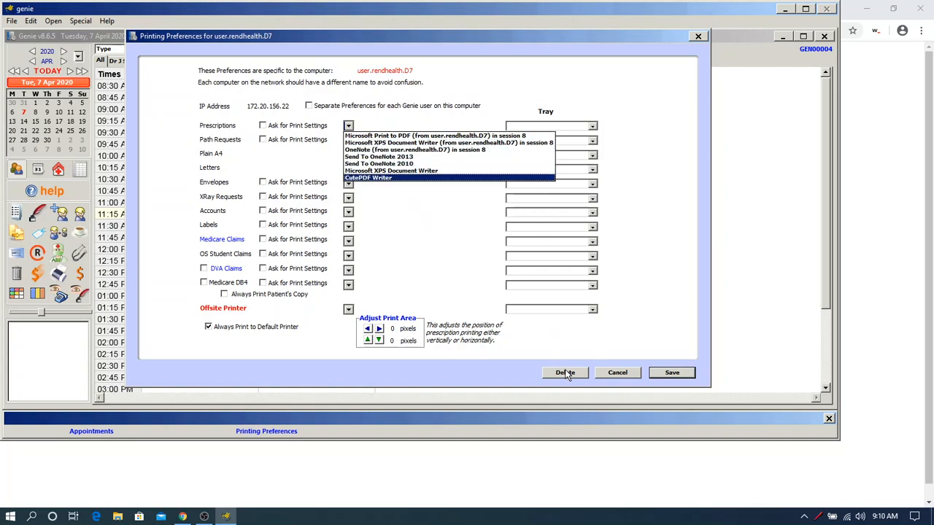
{"action": "left_click", "coordinate": [632, 374]}
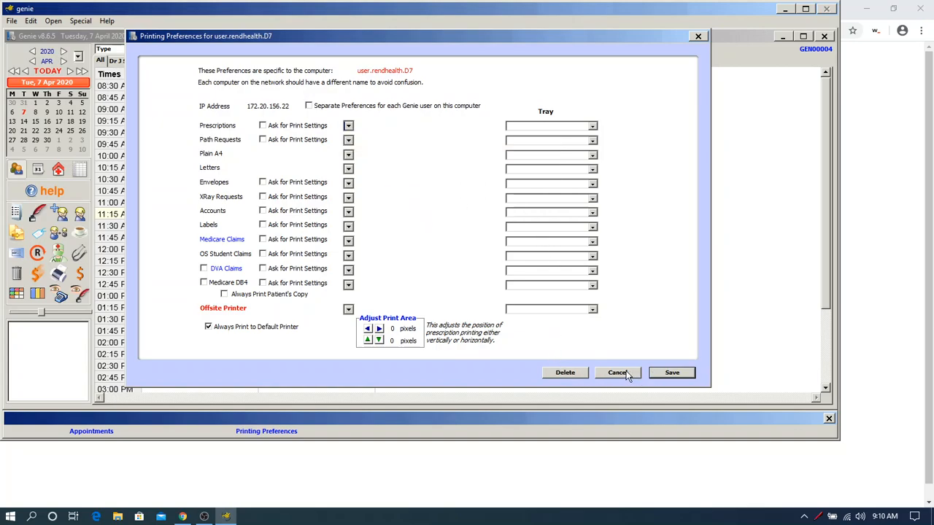
{"action": "left_click", "coordinate": [618, 373]}
Close the appointment book and quit Genie, confirming the prompt.
{"action": "left_click", "coordinate": [824, 36]}
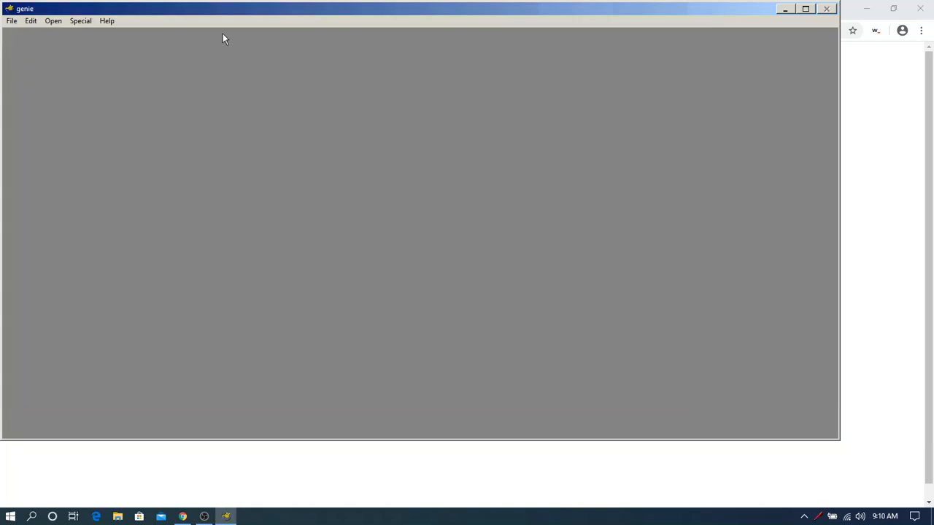
{"action": "left_click", "coordinate": [12, 21]}
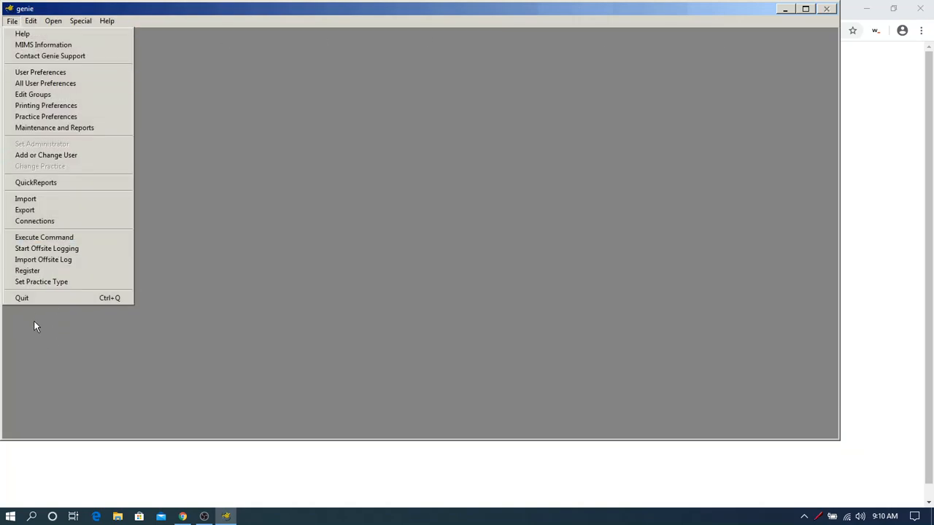
{"action": "left_click", "coordinate": [34, 297]}
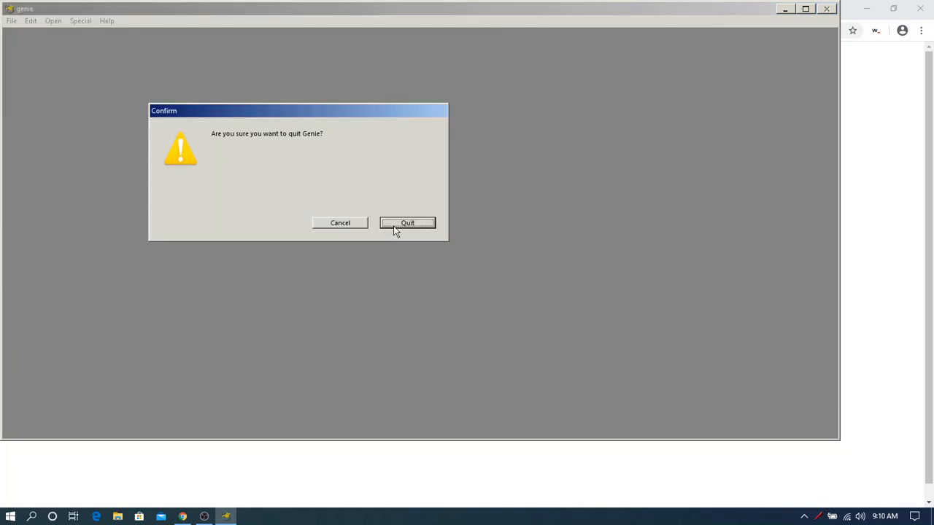
{"action": "left_click", "coordinate": [394, 226]}
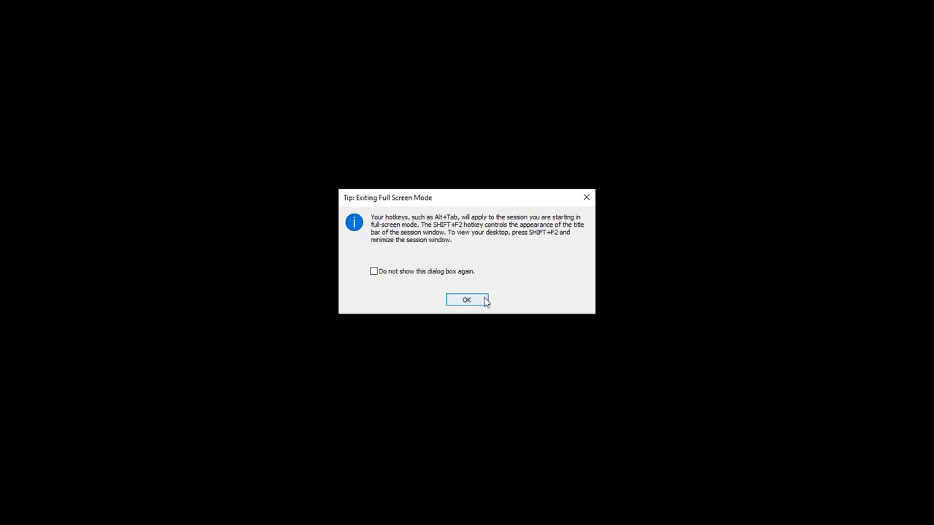
Dismiss the full-screen tip so the Desktop for as003 session loads.
{"action": "left_click", "coordinate": [483, 300]}
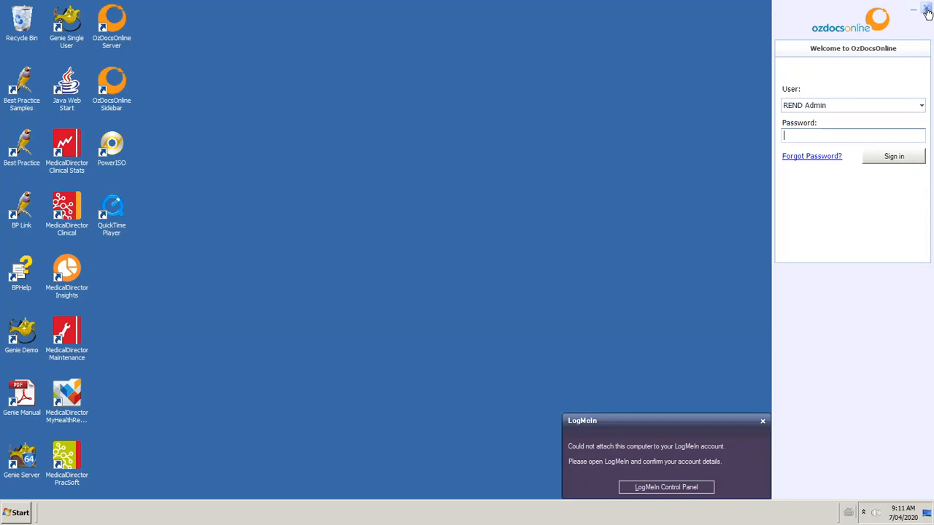
Close the OzDocsOnline sidebar and check that Hi Anthony is on the PUBLIC (X:) drive.
{"action": "left_click", "coordinate": [926, 11]}
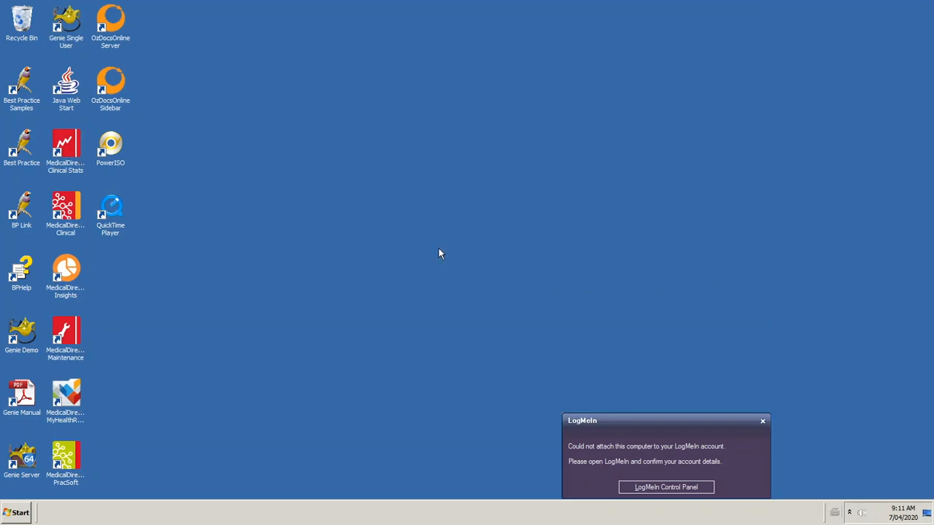
{"action": "left_click", "coordinate": [16, 513]}
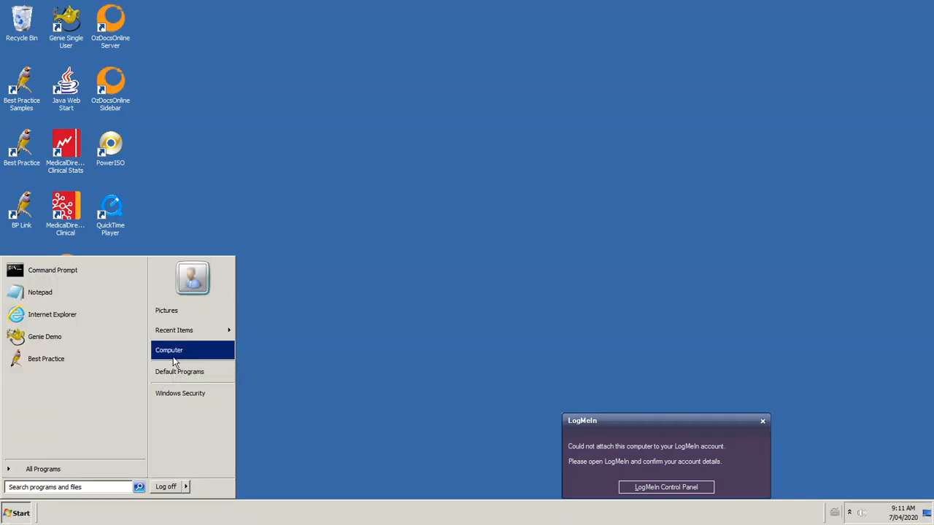
{"action": "left_click", "coordinate": [219, 351]}
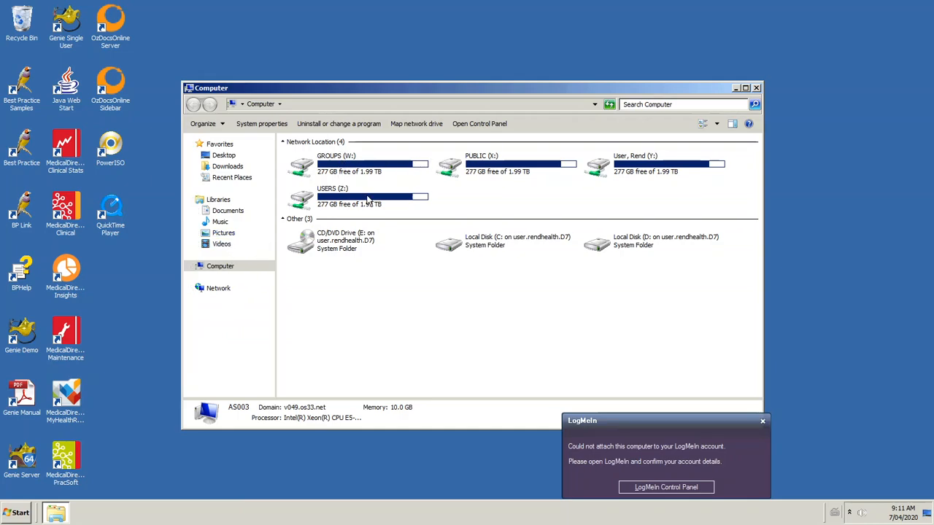
{"action": "double_click", "coordinate": [480, 168]}
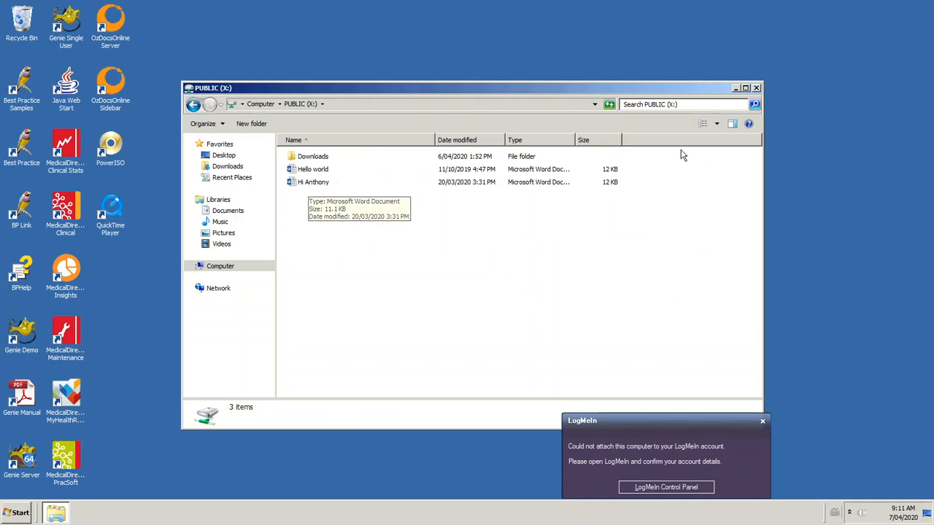
{"action": "left_click", "coordinate": [756, 88]}
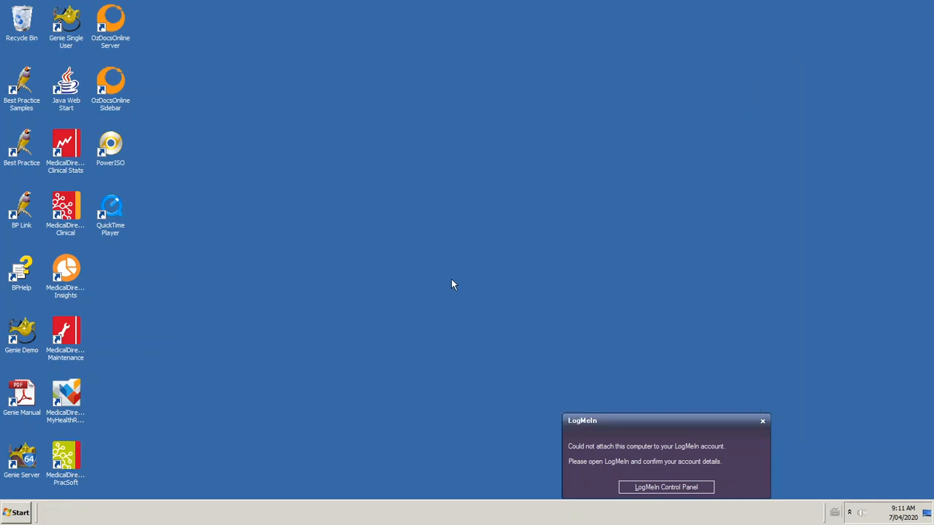
Disconnect the remote desktop session from the Start menu.
{"action": "left_click", "coordinate": [20, 513]}
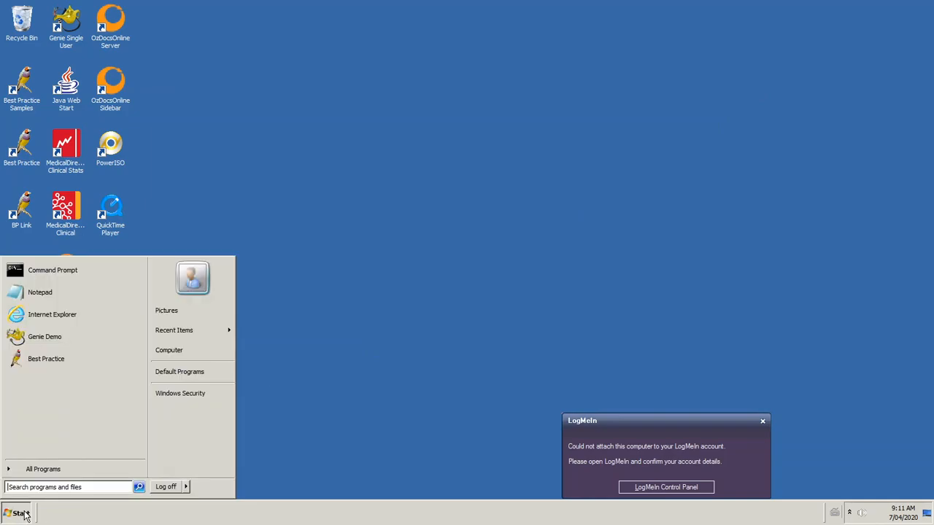
{"action": "mouse_move", "coordinate": [186, 487]}
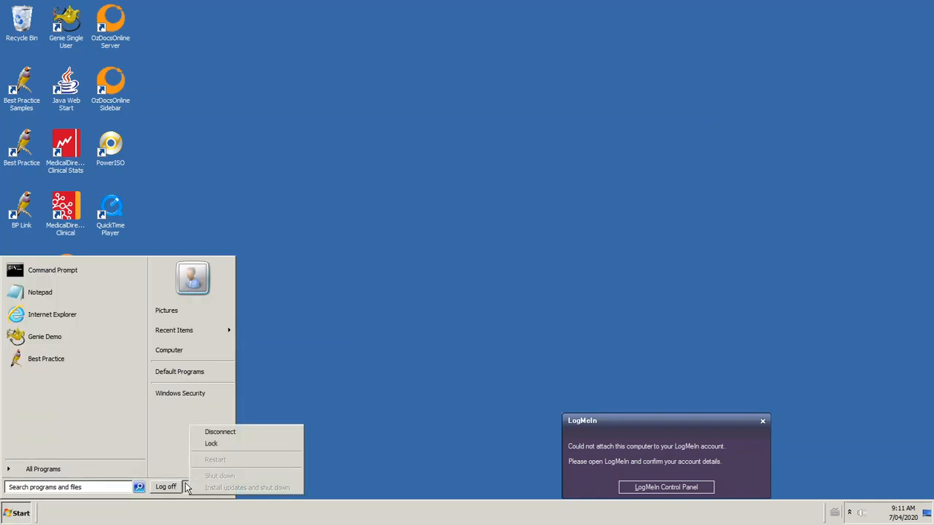
{"action": "left_click", "coordinate": [167, 487]}
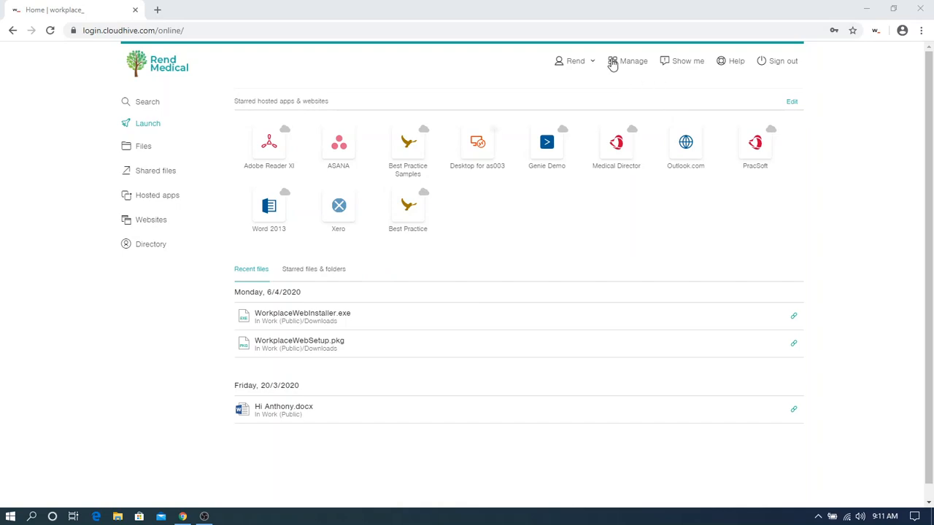
Open Manage > All account activities and inspect the Signed into Xero event details.
{"action": "left_click", "coordinate": [646, 62]}
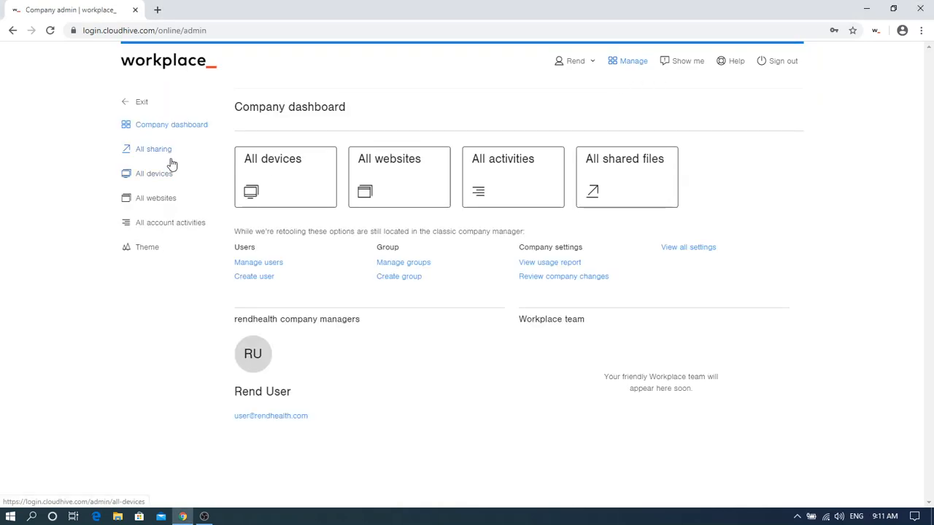
{"action": "left_click", "coordinate": [161, 224]}
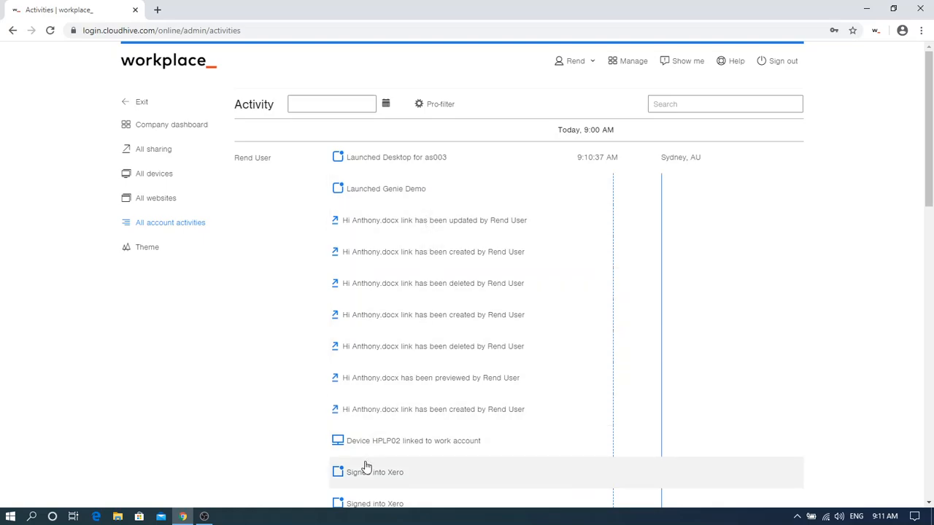
{"action": "scroll", "coordinate": [438, 314], "scroll_direction": "down", "scroll_amount": 1}
{"action": "left_click", "coordinate": [387, 415]}
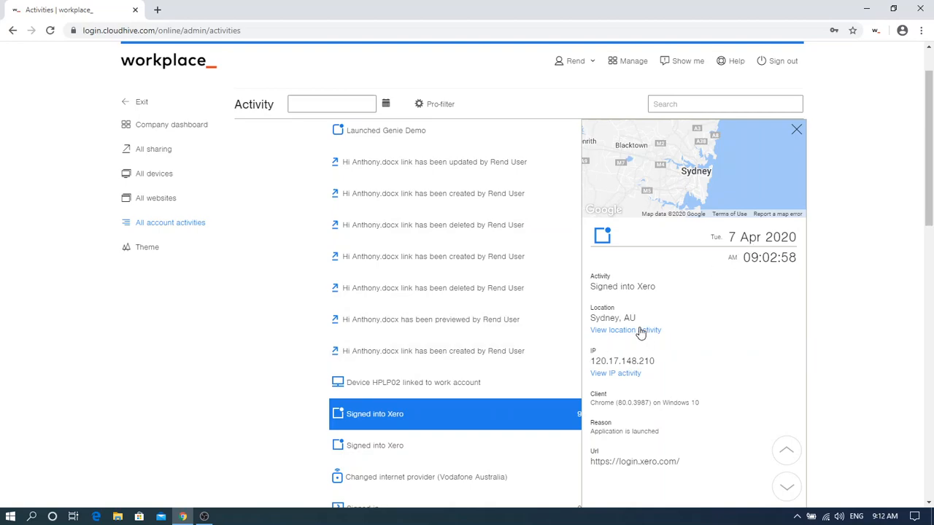
{"action": "scroll", "coordinate": [330, 347], "scroll_direction": "down", "scroll_amount": 1}
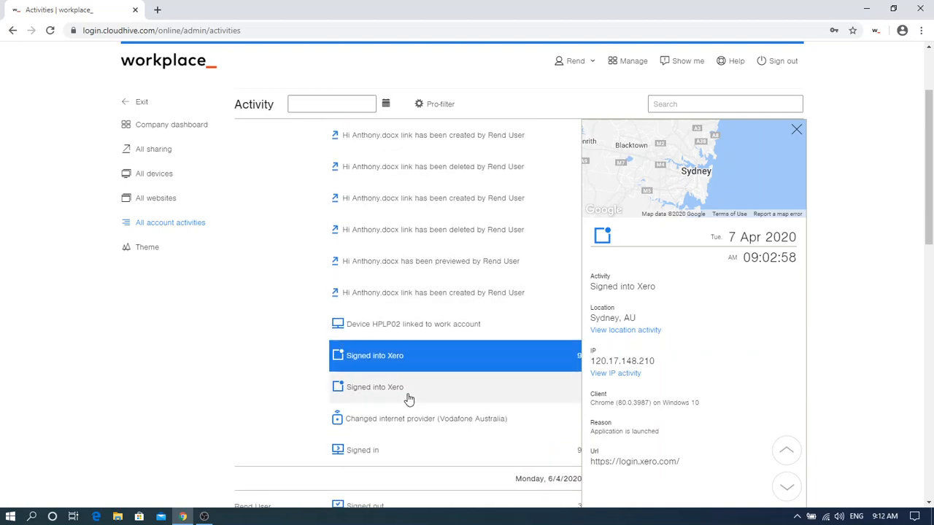
{"action": "left_click", "coordinate": [797, 131]}
Inspect the Signed in event and the Hi Anthony.docx link-creation events, then close the details panel.
{"action": "left_click", "coordinate": [384, 447]}
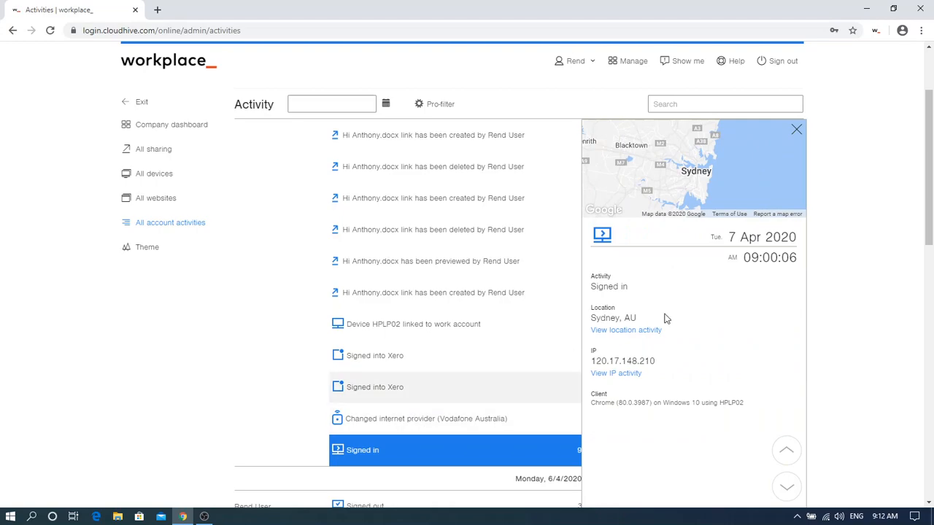
{"action": "left_click", "coordinate": [396, 301]}
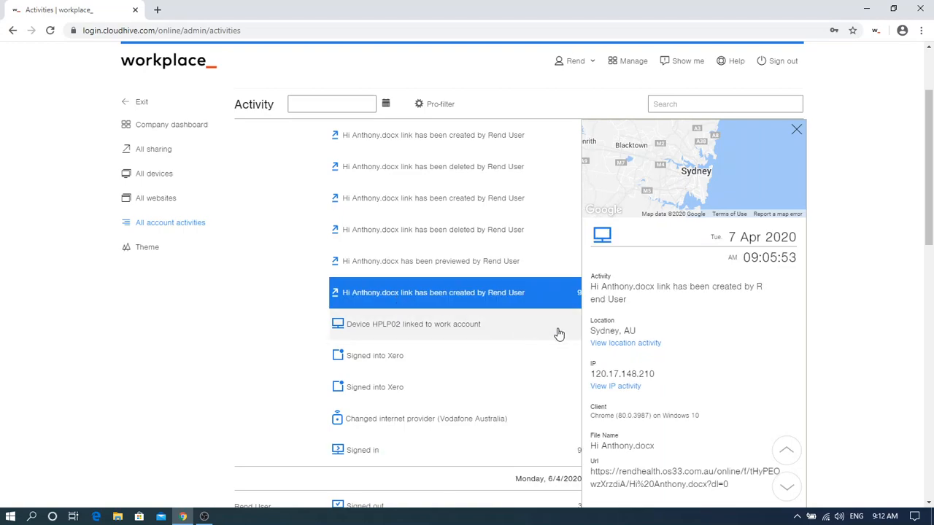
{"action": "left_click", "coordinate": [423, 239]}
{"action": "left_click", "coordinate": [429, 197]}
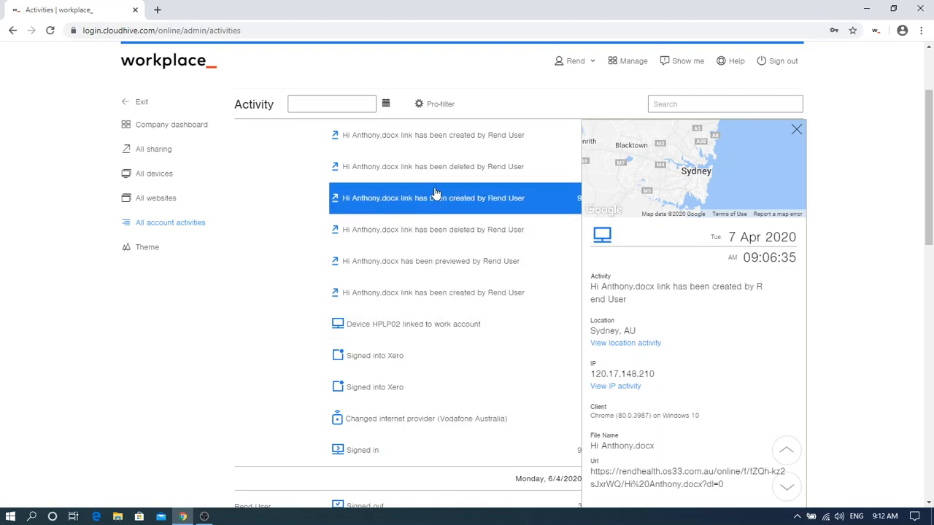
{"action": "left_click", "coordinate": [796, 130]}
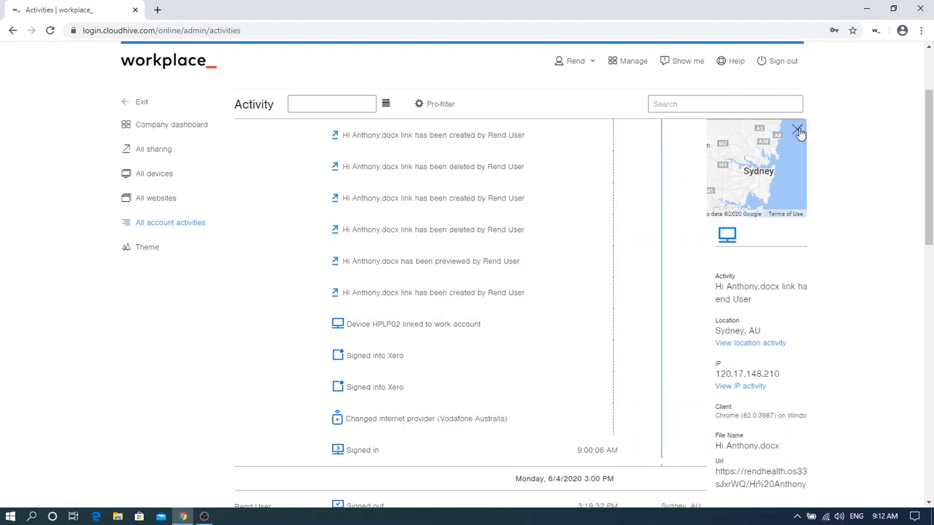
{"action": "scroll", "coordinate": [360, 356], "scroll_direction": "down", "scroll_amount": 6}
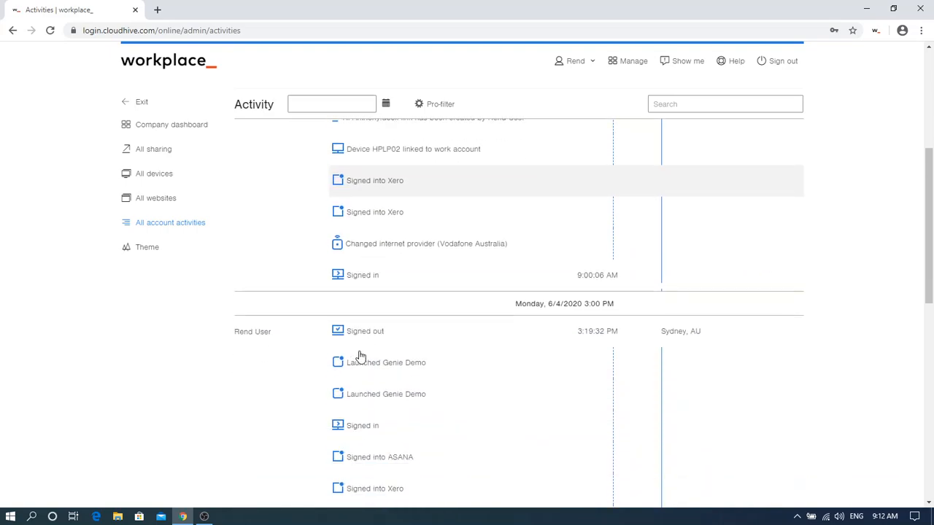
{"action": "scroll", "coordinate": [360, 356], "scroll_direction": "down", "scroll_amount": 5}
{"action": "scroll", "coordinate": [360, 358], "scroll_direction": "up", "scroll_amount": 15}
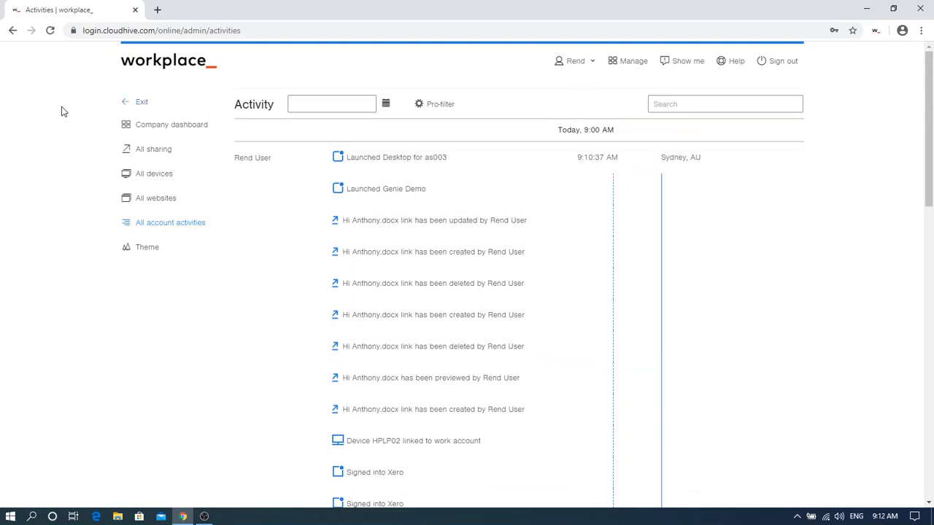
Exit admin, search the guided help for 'sha' to start Share a File, and open Work (Public).
{"action": "left_click", "coordinate": [139, 104]}
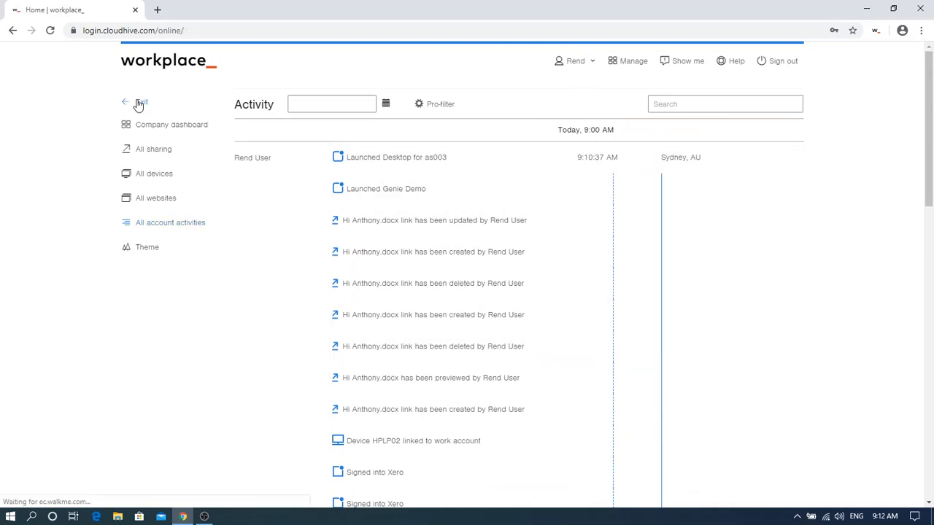
{"action": "left_click", "coordinate": [583, 65]}
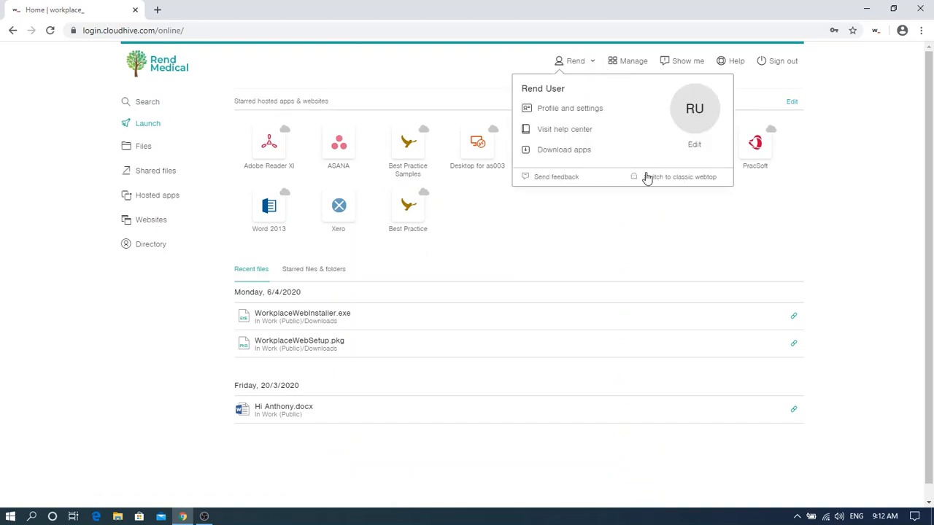
{"action": "left_click", "coordinate": [678, 63]}
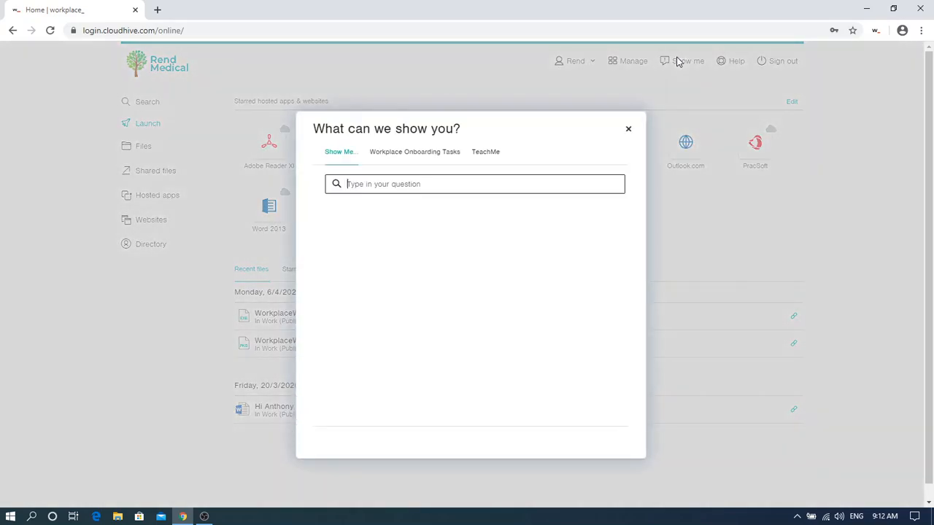
{"action": "left_click", "coordinate": [628, 130]}
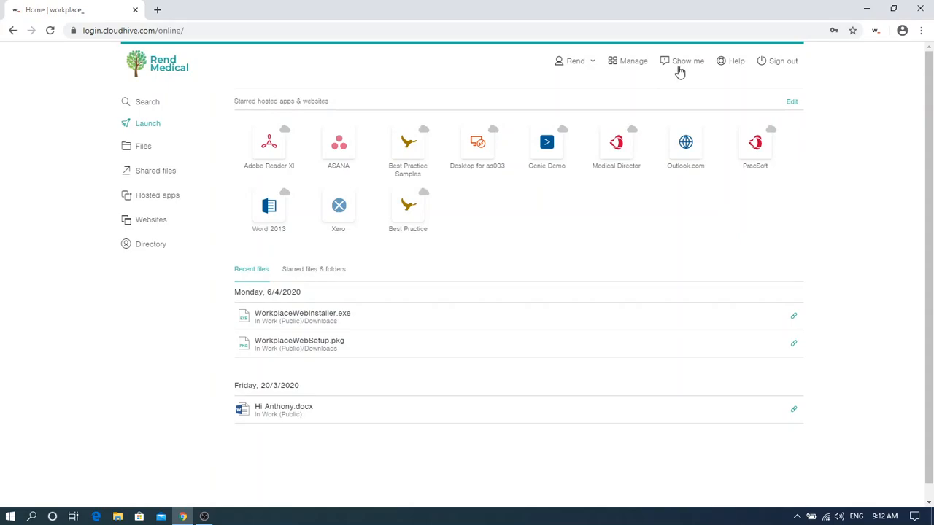
{"action": "left_click", "coordinate": [680, 64]}
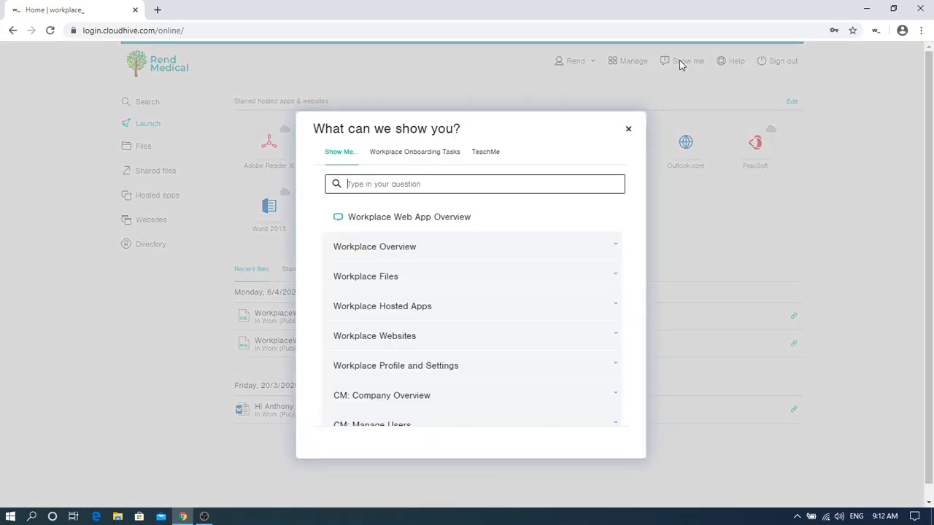
{"action": "type", "text": "share"}
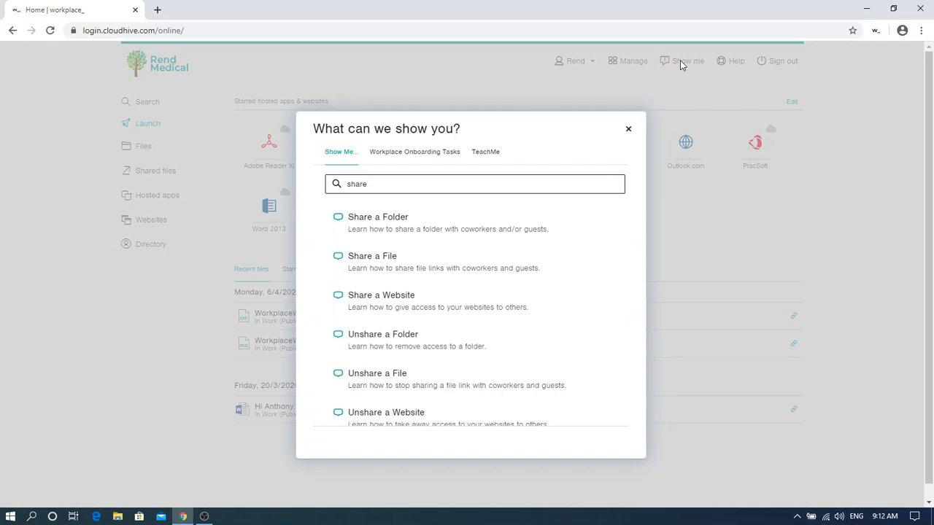
{"action": "left_click", "coordinate": [362, 266]}
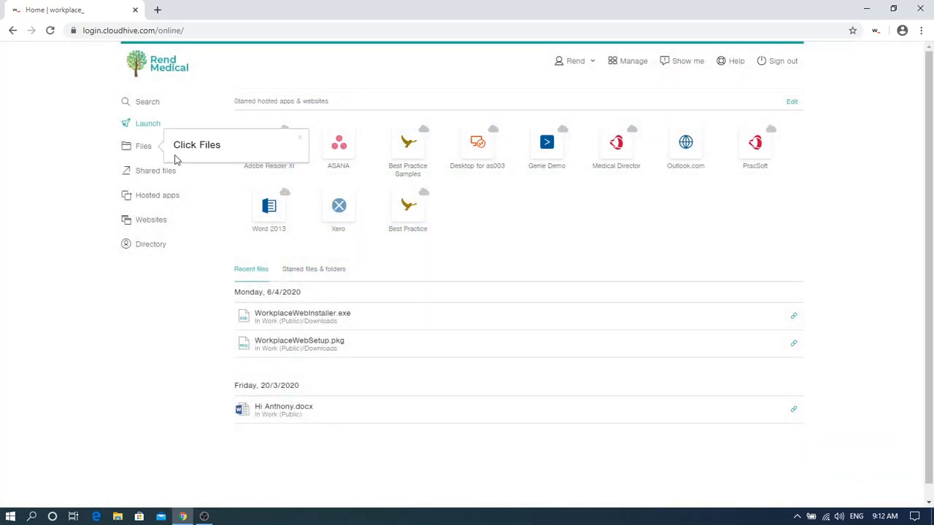
{"action": "left_click", "coordinate": [143, 148]}
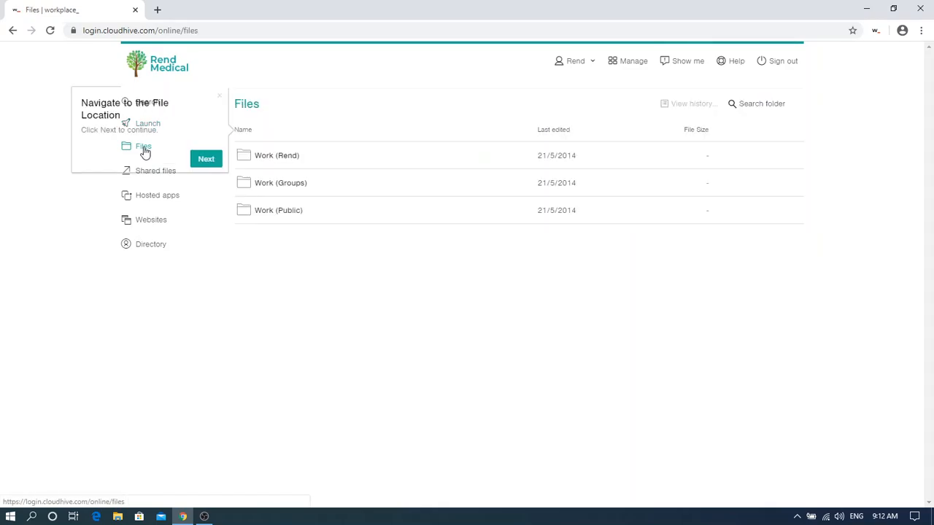
{"action": "left_click", "coordinate": [264, 213]}
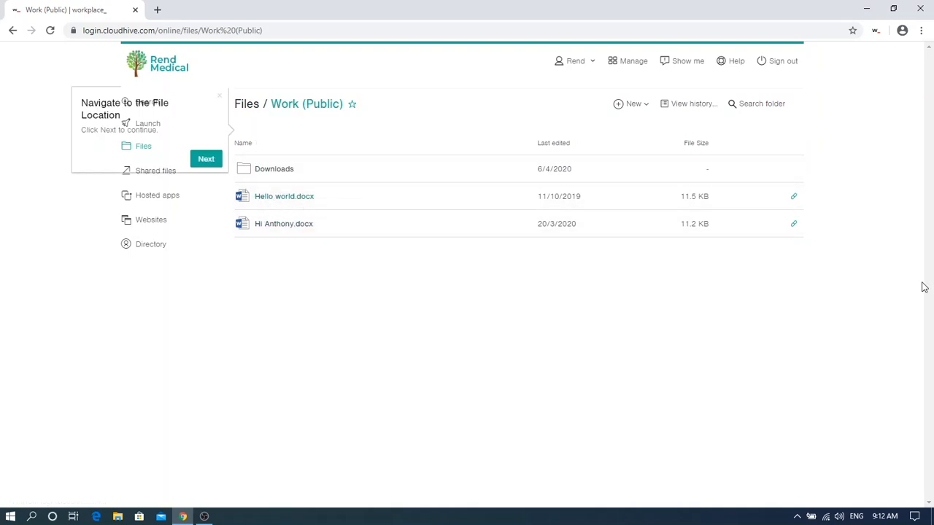
Open Shared files, search 'hi anth' to locate Hi Anthony.docx, then clear and close the search.
{"action": "left_click", "coordinate": [203, 171]}
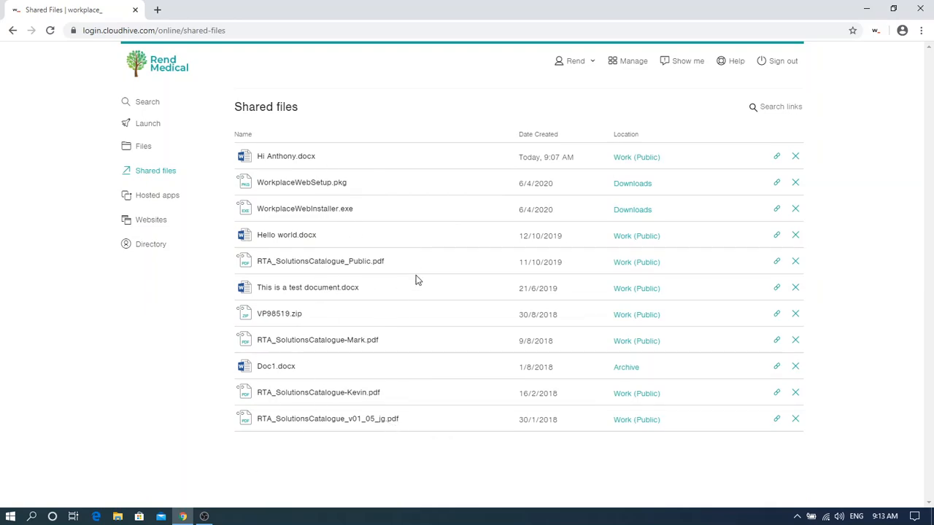
{"action": "left_click", "coordinate": [144, 102]}
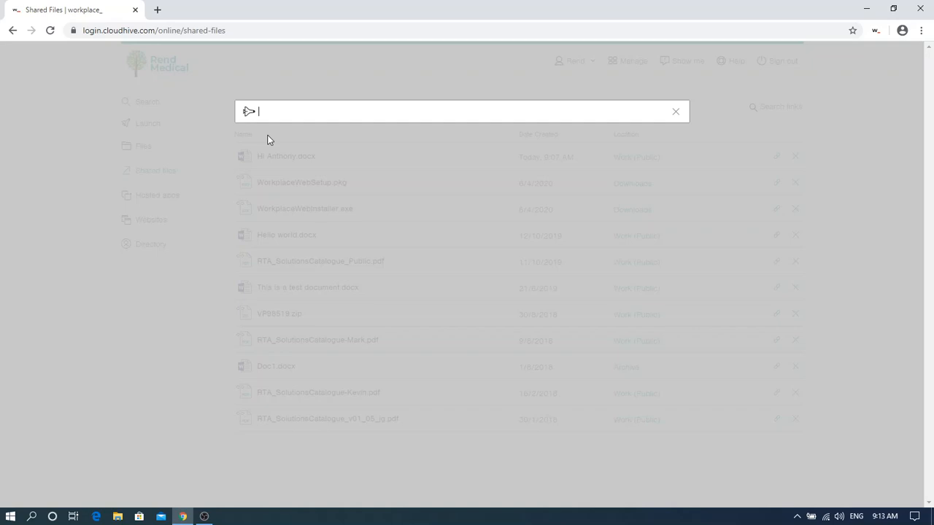
{"action": "type", "text": "hi anth"}
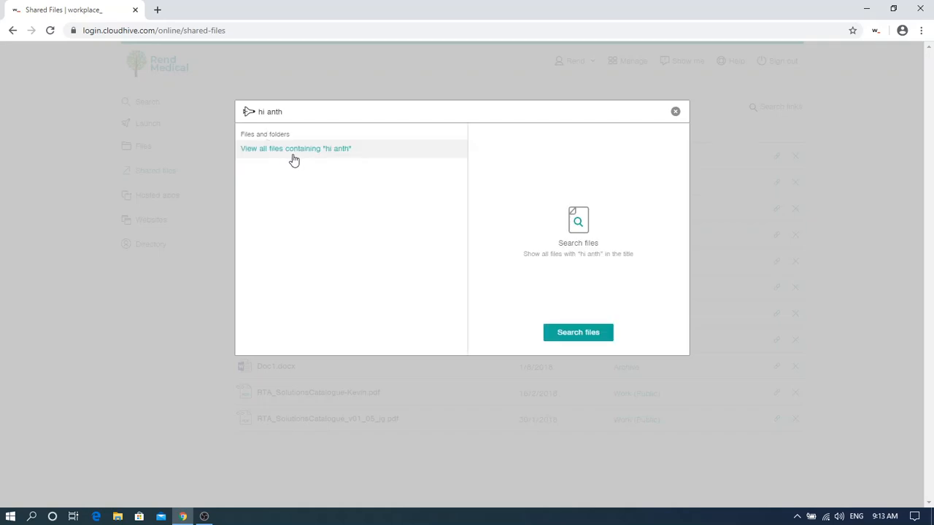
{"action": "key", "text": "BackSpace"}
{"action": "key", "text": "BackSpace"}
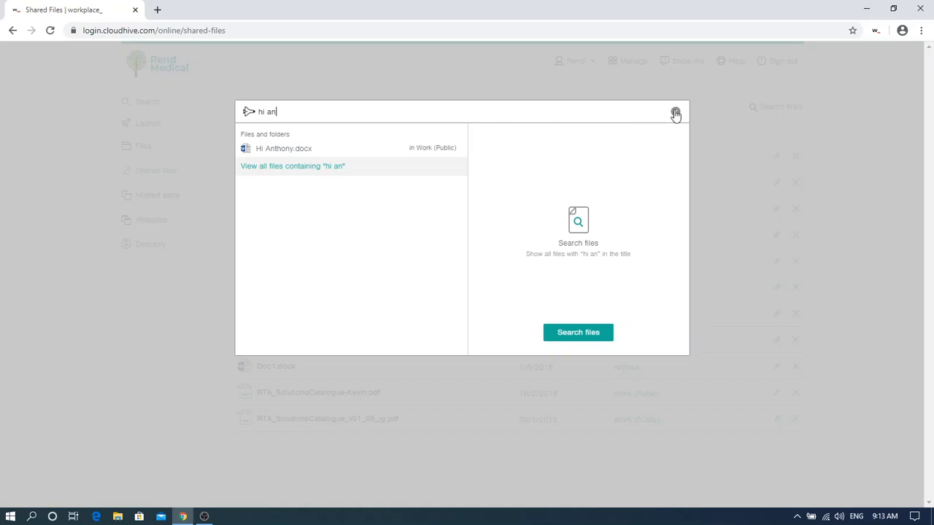
{"action": "left_click", "coordinate": [676, 114]}
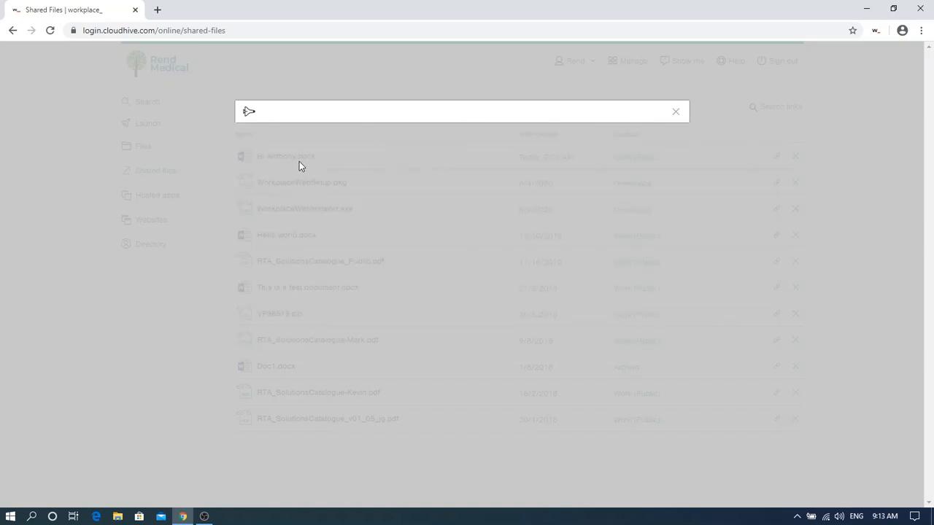
{"action": "left_click", "coordinate": [51, 117]}
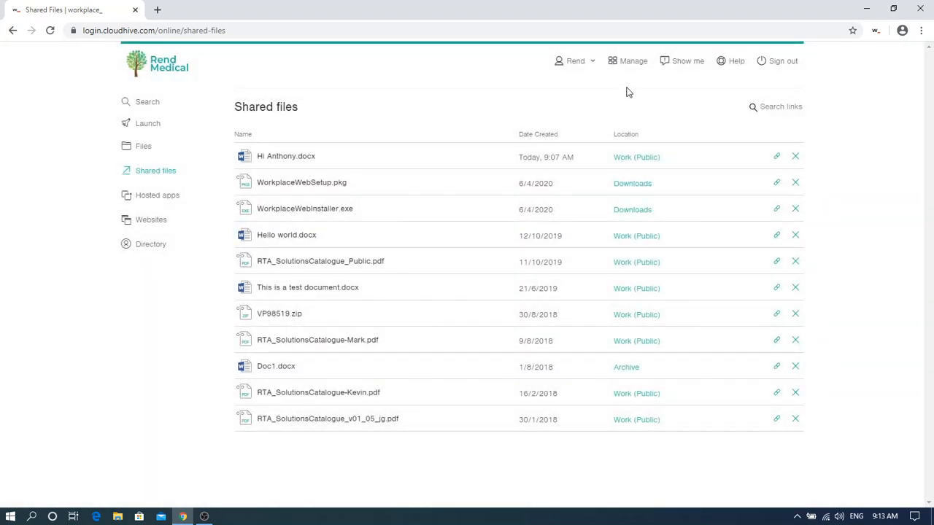
Sign out of the Workplace web portal, confirm, and close the Chrome window.
{"action": "left_click", "coordinate": [769, 62]}
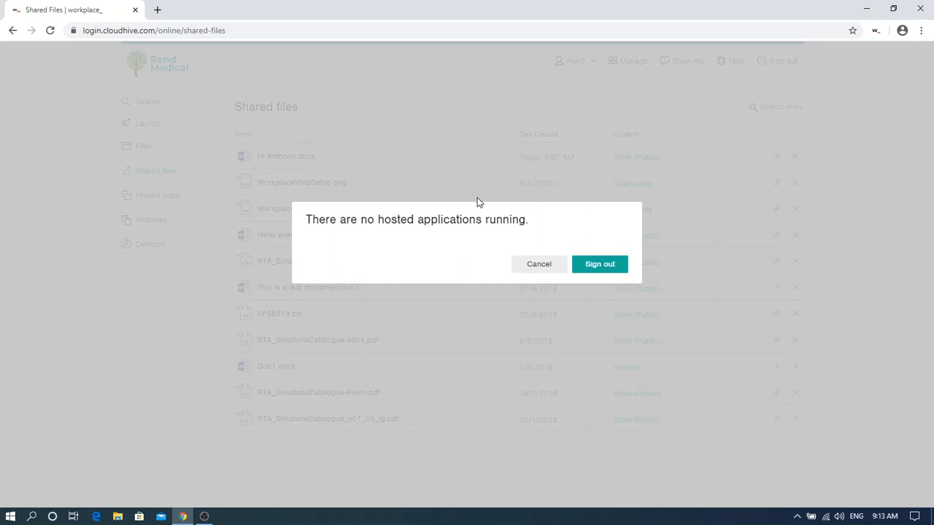
{"action": "left_click", "coordinate": [606, 261]}
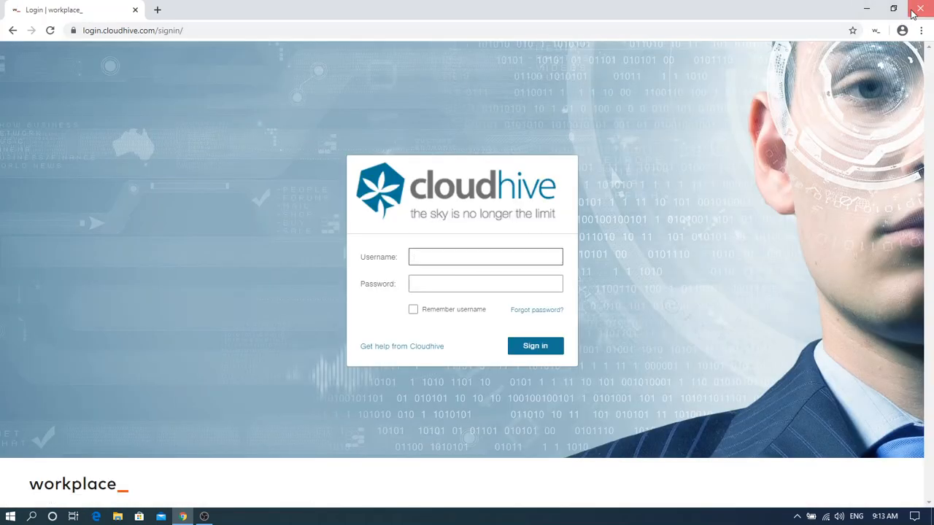
{"action": "left_click", "coordinate": [920, 9]}
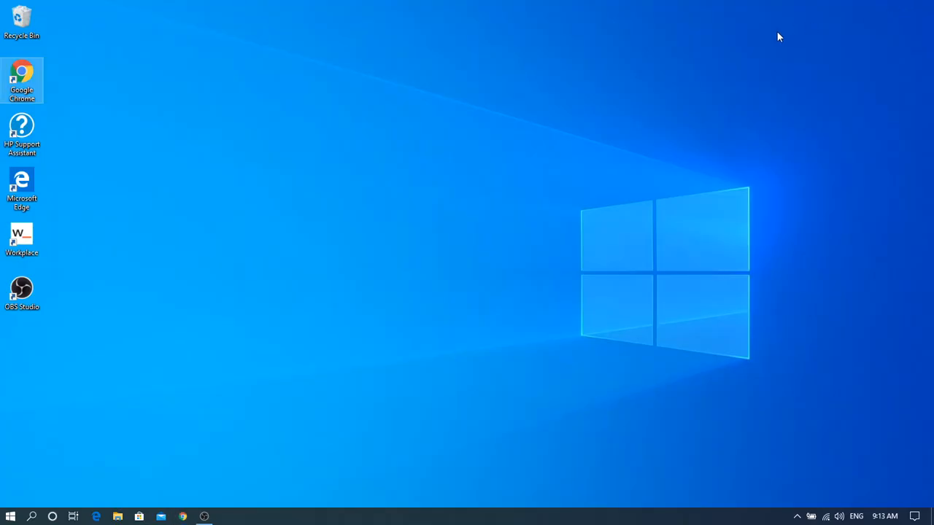
Sign in to the Workplace desktop client with the account username and password, then open the Workplace drive from Recently synced.
{"action": "left_click", "coordinate": [19, 232]}
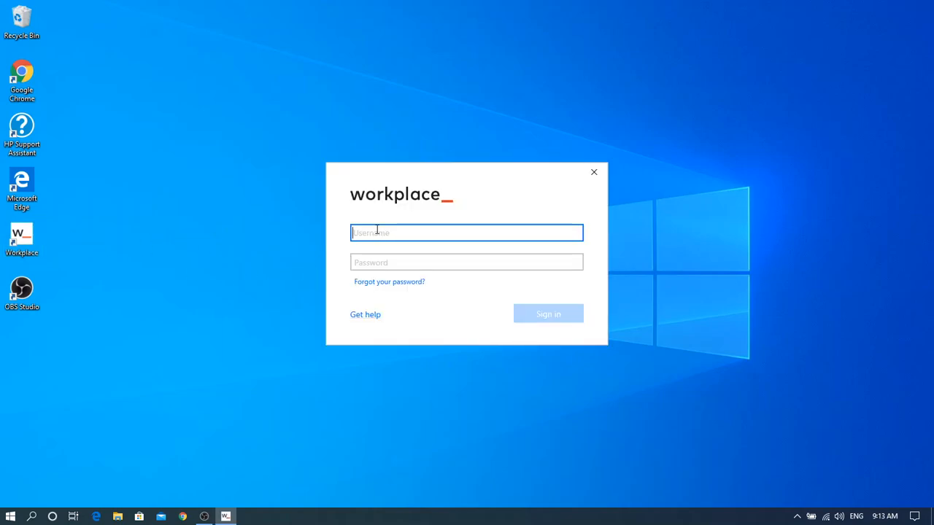
{"action": "type", "text": "user.rendhealth"}
{"action": "key", "text": "Tab"}
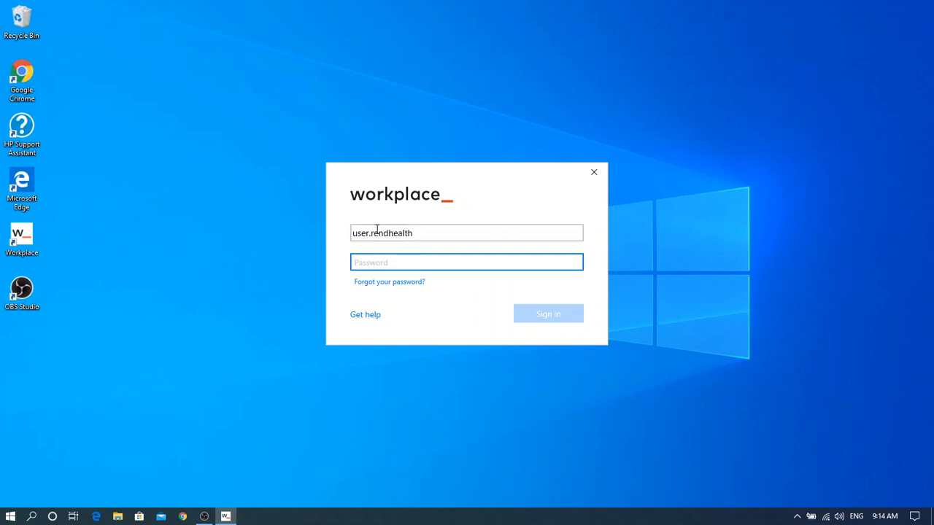
{"action": "type", "text": "***********"}
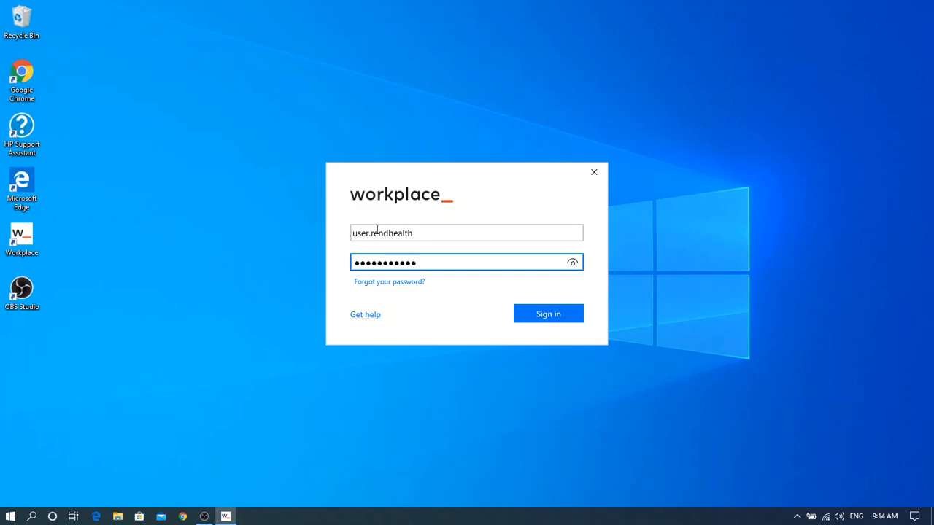
{"action": "left_click", "coordinate": [560, 315]}
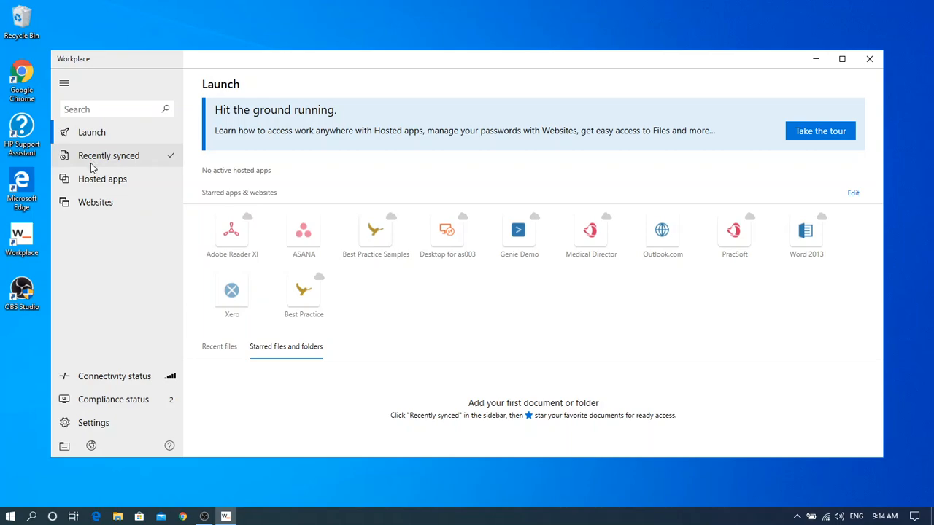
{"action": "left_click", "coordinate": [97, 162]}
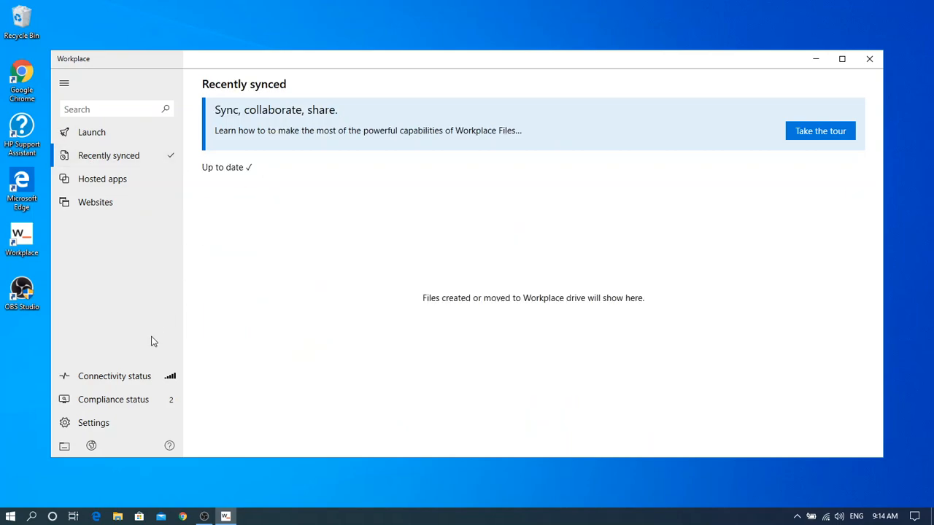
{"action": "left_click", "coordinate": [67, 449]}
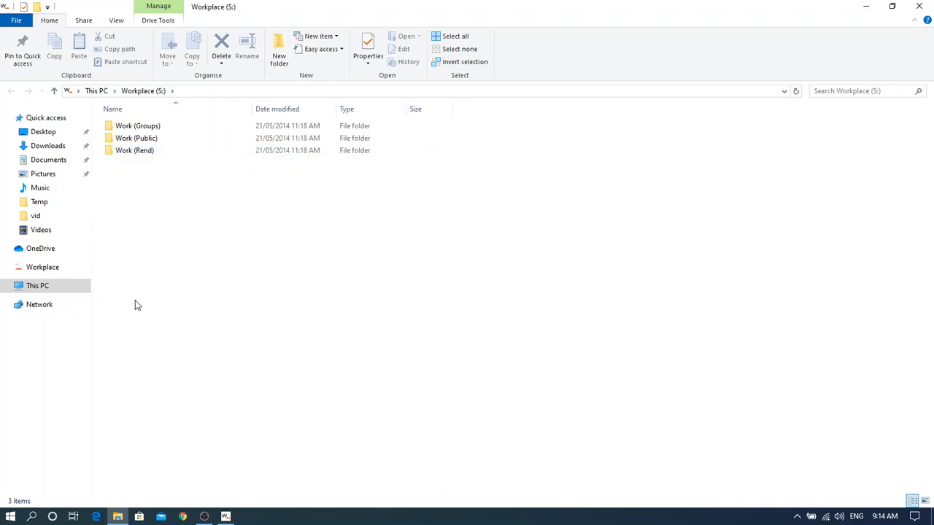
Back out of Work (Rend) and open the Work (Public) folder on the Workplace drive.
{"action": "mouse_move", "coordinate": [142, 155]}
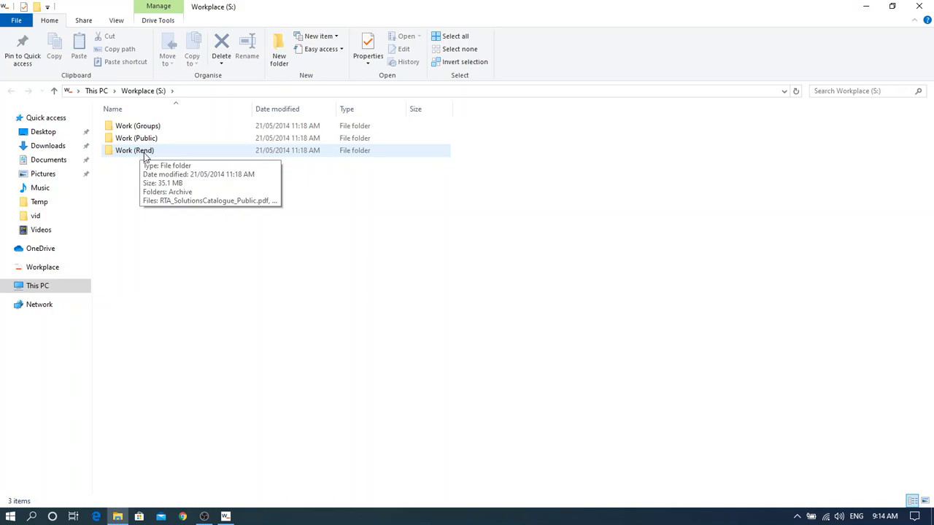
{"action": "double_click", "coordinate": [145, 157]}
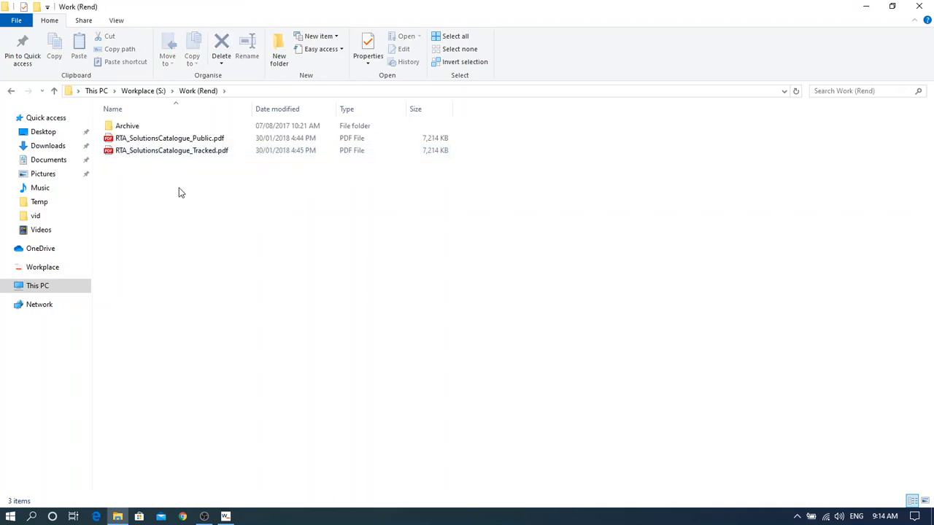
{"action": "right_click", "coordinate": [179, 187]}
{"action": "left_click", "coordinate": [125, 184]}
{"action": "left_click", "coordinate": [126, 93]}
{"action": "double_click", "coordinate": [125, 139]}
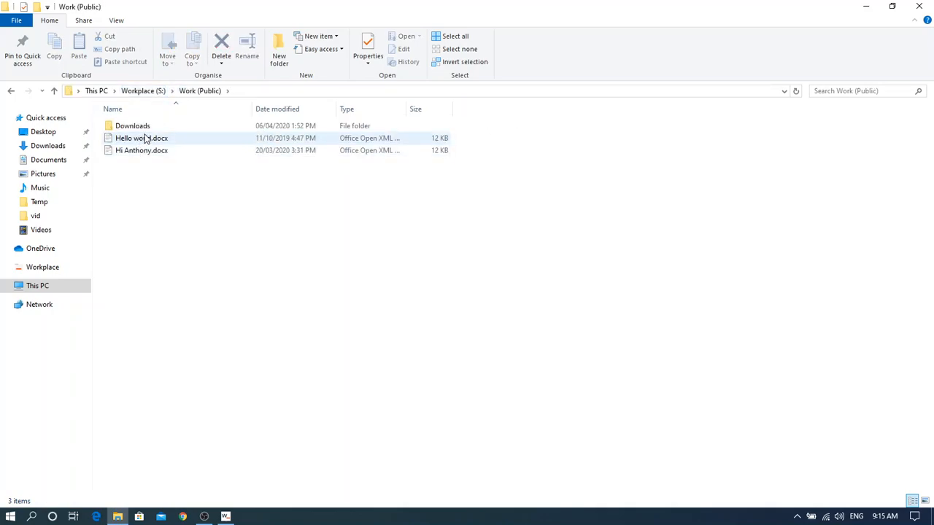
Create a new folder named Scans inside Work (Public).
{"action": "right_click", "coordinate": [164, 197]}
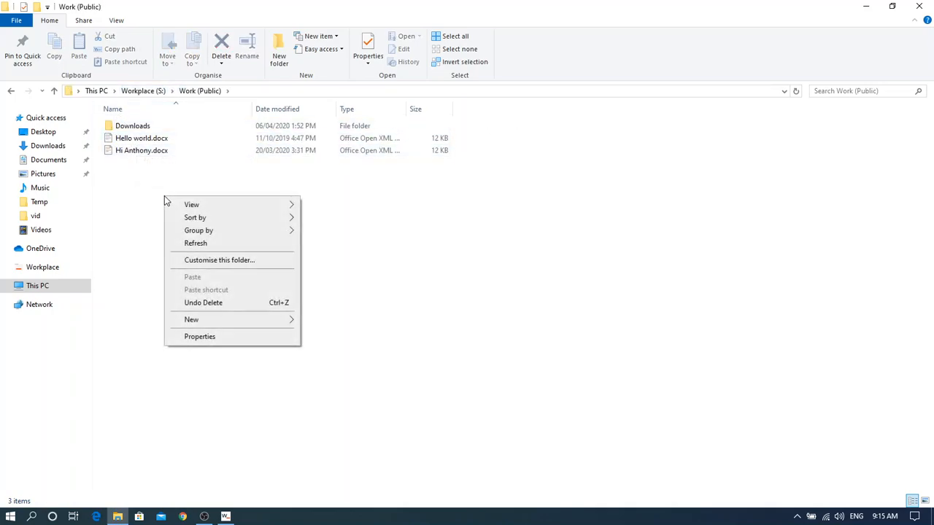
{"action": "mouse_move", "coordinate": [246, 322]}
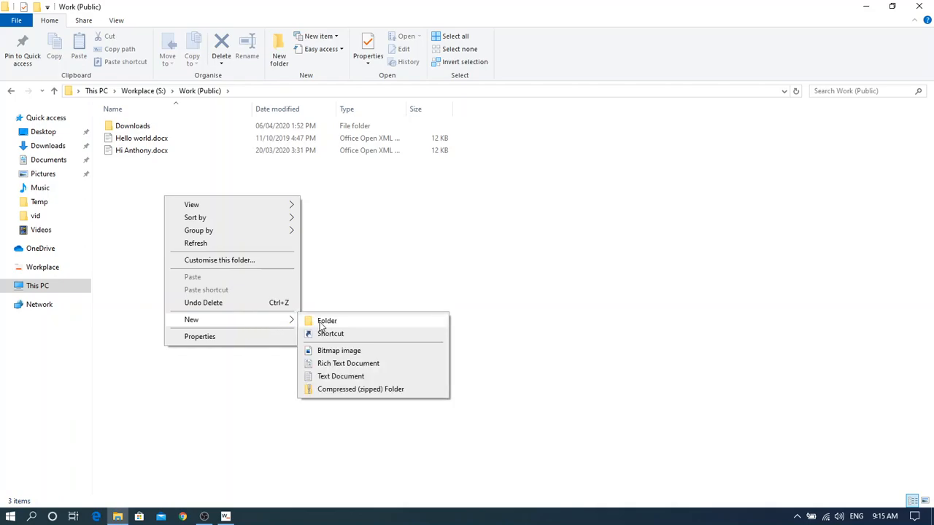
{"action": "left_click", "coordinate": [320, 323]}
{"action": "type", "text": "Scans"}
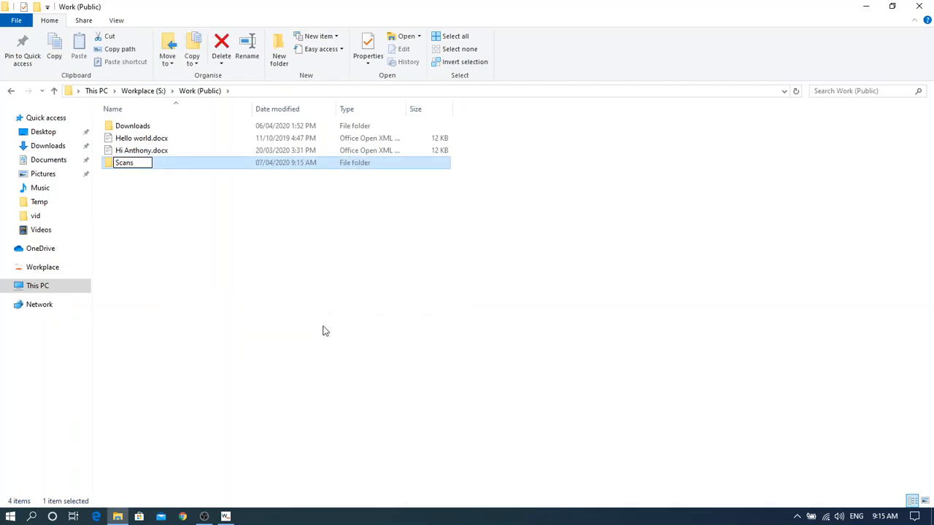
{"action": "left_click", "coordinate": [323, 329]}
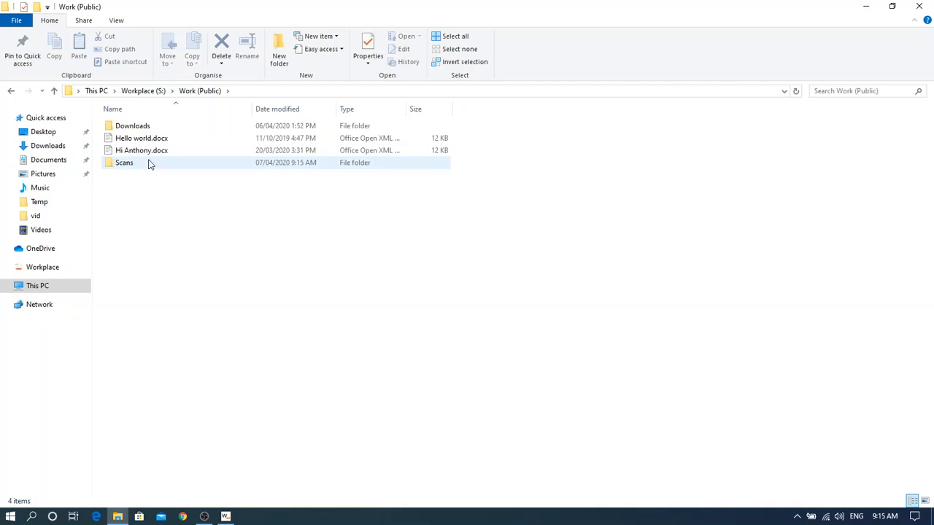
{"action": "left_click", "coordinate": [226, 516]}
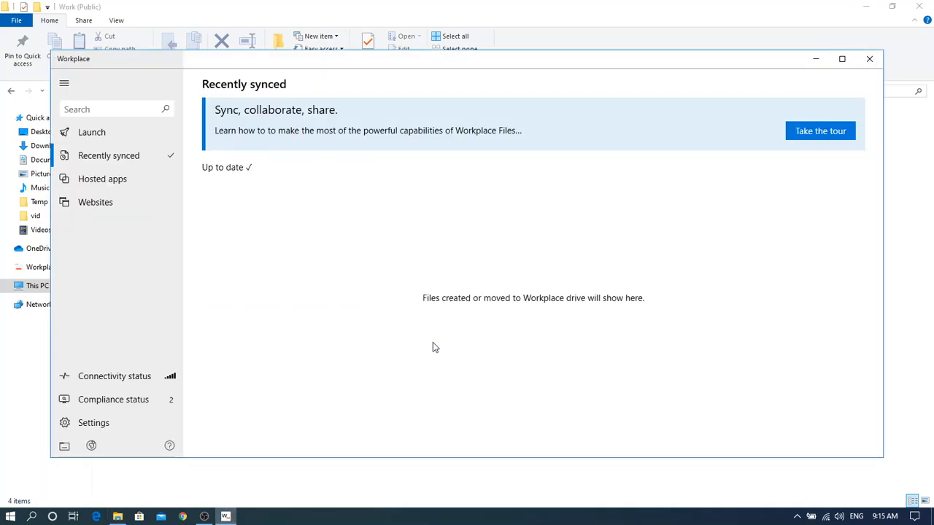
Launch the starred Xero app from the Launch page, then close its browser window.
{"action": "left_click", "coordinate": [108, 133]}
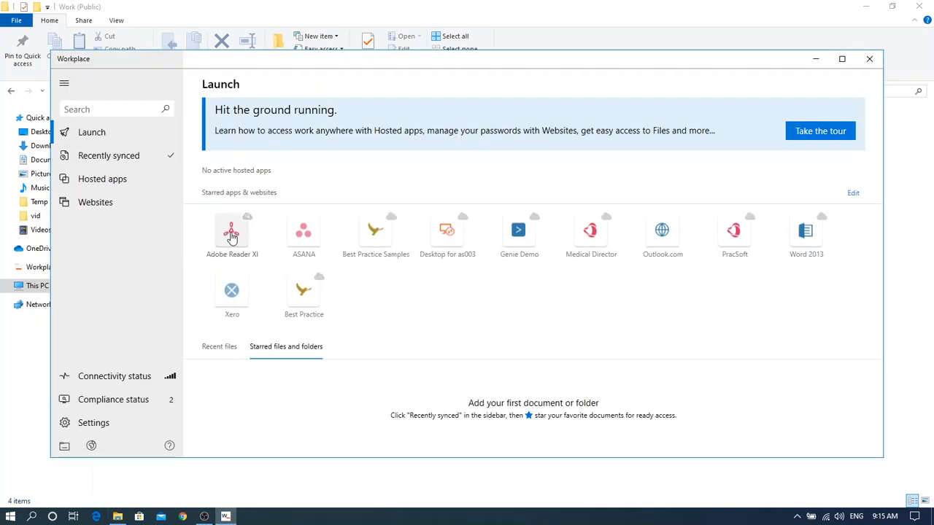
{"action": "left_click", "coordinate": [223, 296]}
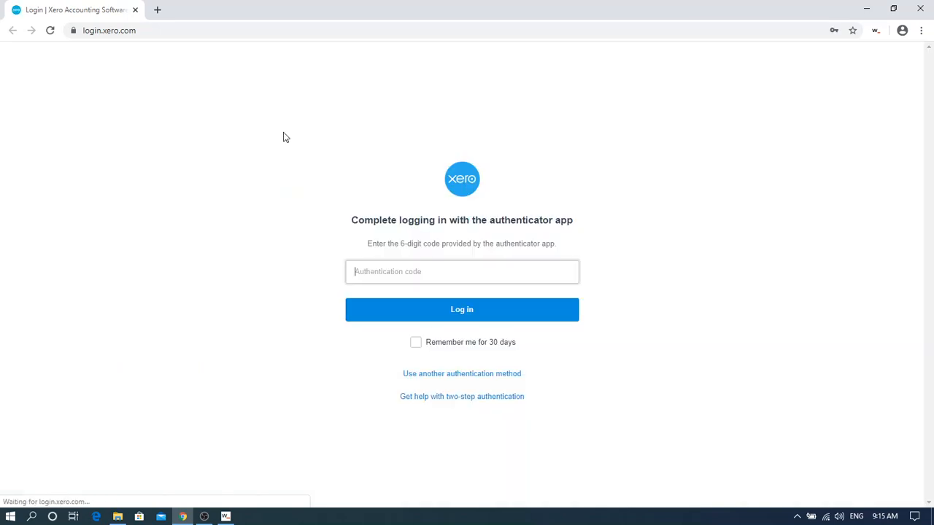
{"action": "left_click", "coordinate": [920, 10]}
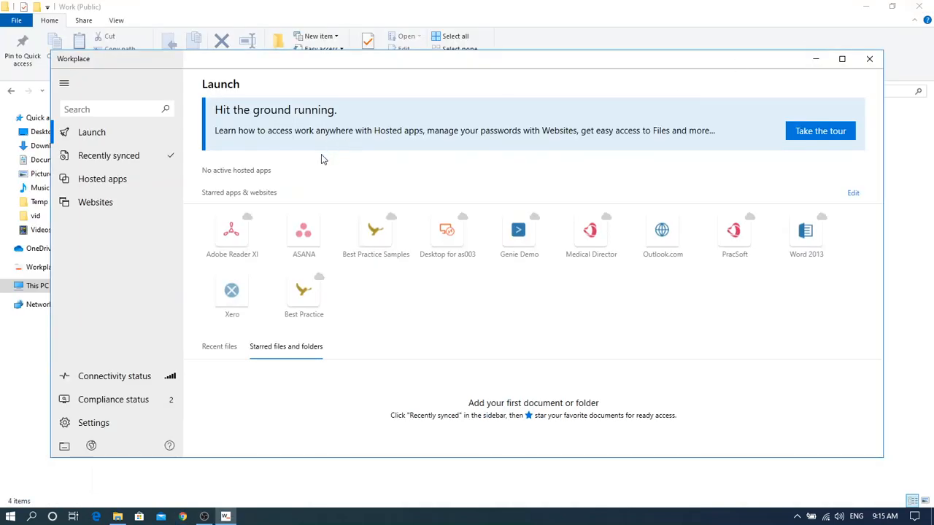
Launch Genie Demo, cancel its login, and close the Genie window.
{"action": "left_click", "coordinate": [524, 233]}
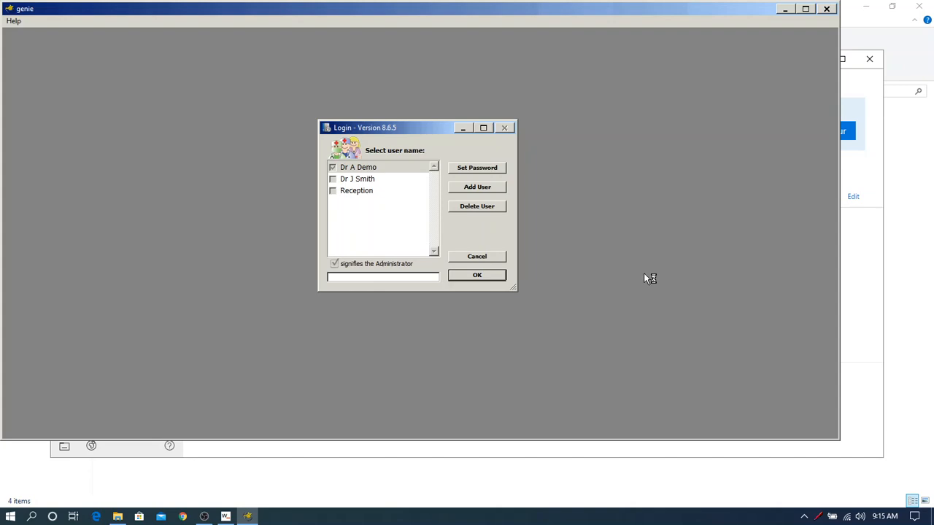
{"action": "left_click", "coordinate": [475, 256]}
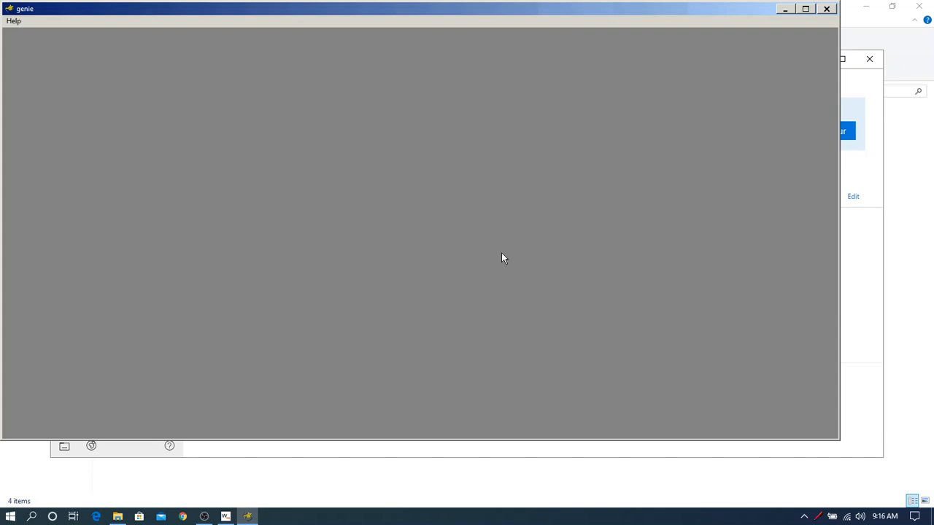
{"action": "left_click", "coordinate": [826, 9]}
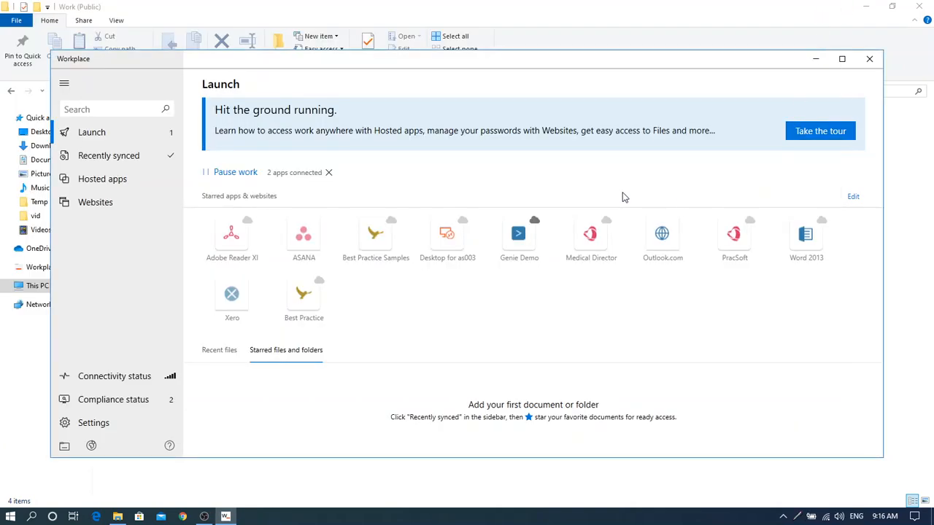
Open Compliance status and scroll through the 2 failed and 10 passed security checks.
{"action": "left_click", "coordinate": [114, 405]}
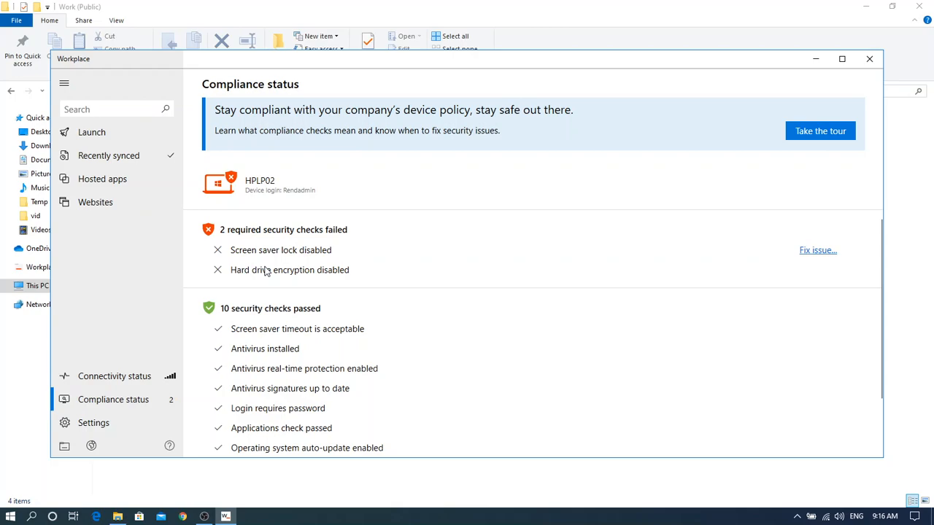
{"action": "scroll", "coordinate": [263, 385], "scroll_direction": "down", "scroll_amount": 2}
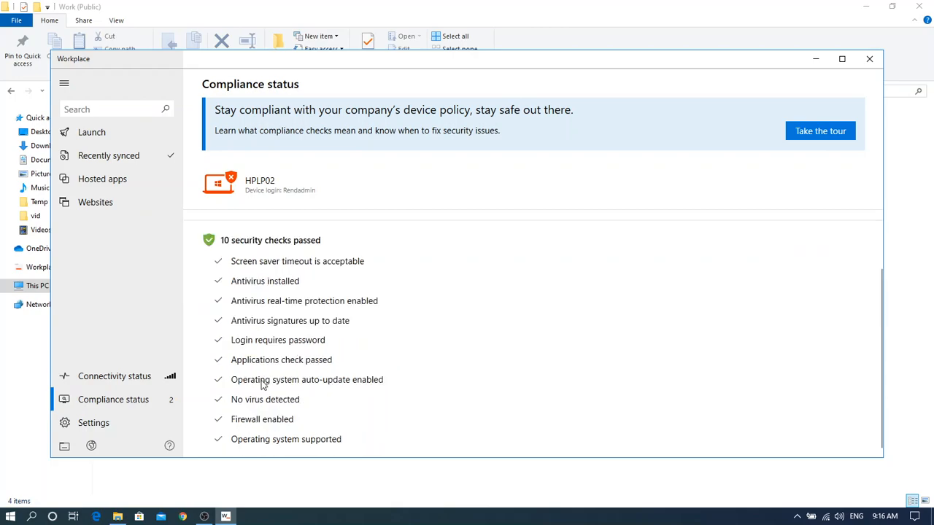
{"action": "scroll", "coordinate": [262, 386], "scroll_direction": "up", "scroll_amount": 2}
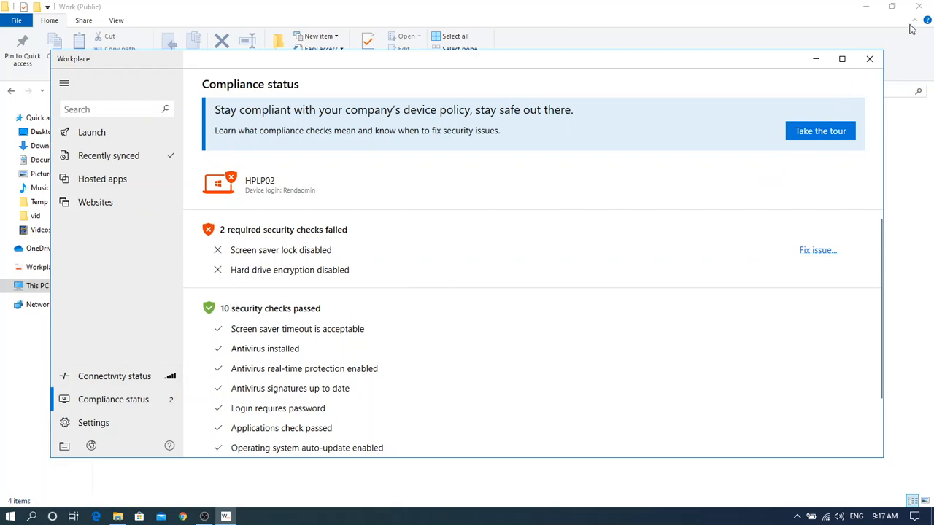
Cancel closing the Workplace client so it stays signed in, and minimize it instead.
{"action": "left_click", "coordinate": [868, 67]}
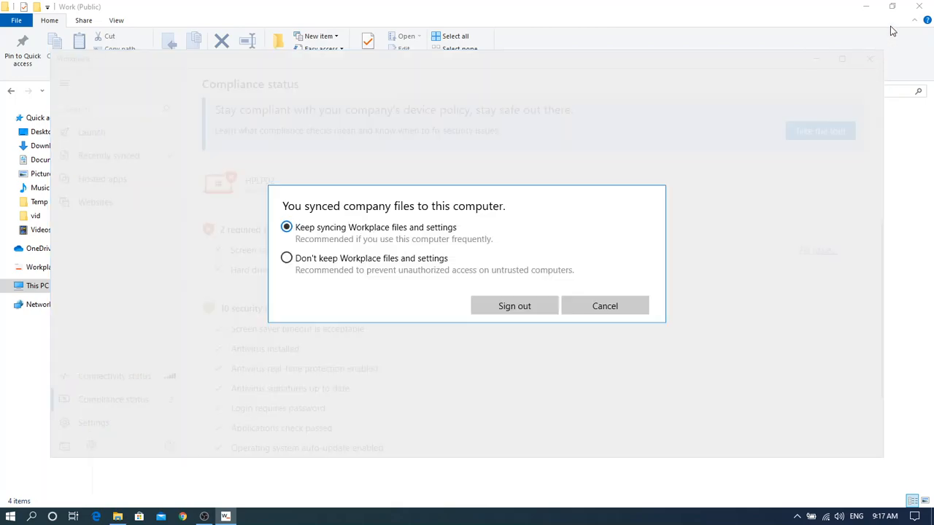
{"action": "left_click", "coordinate": [602, 306]}
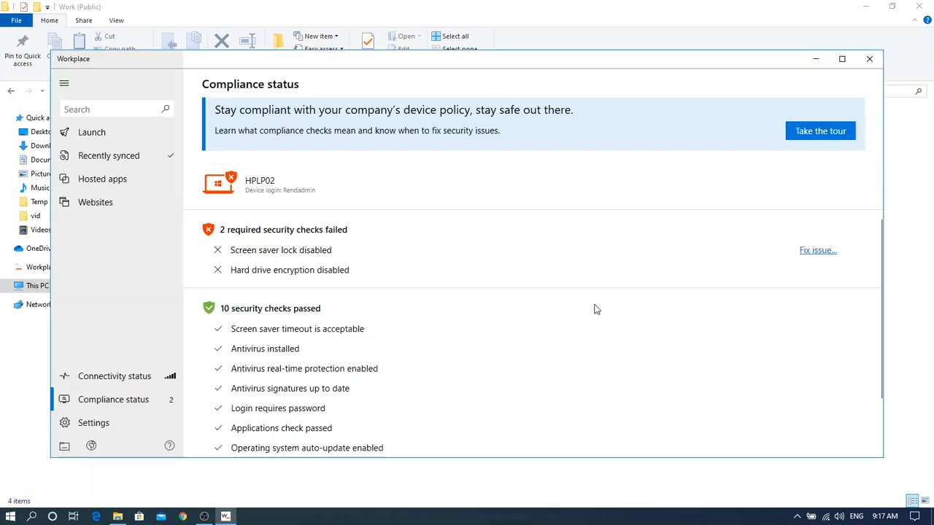
{"action": "left_click", "coordinate": [816, 60]}
Close the Work (Public) File Explorer window, leaving the desktop showing.
{"action": "left_click", "coordinate": [915, 9]}
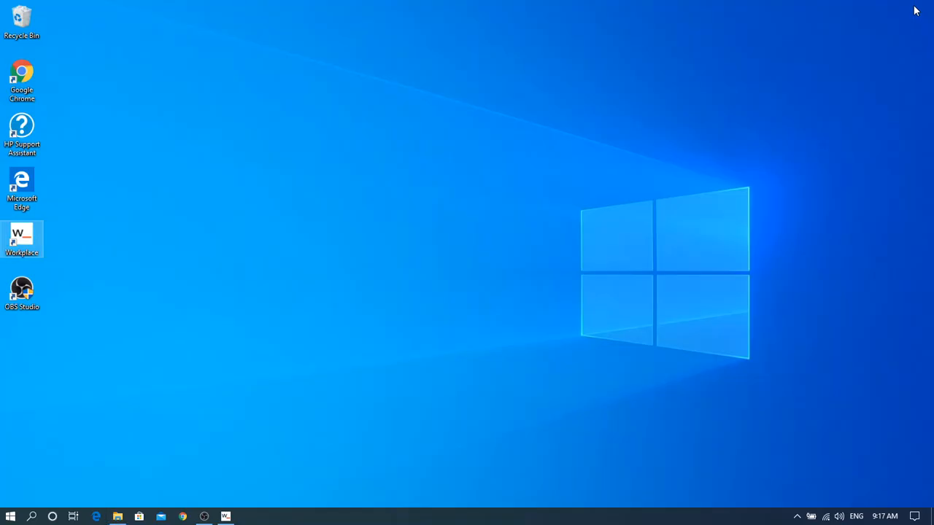
{"action": "left_click", "coordinate": [584, 278]}
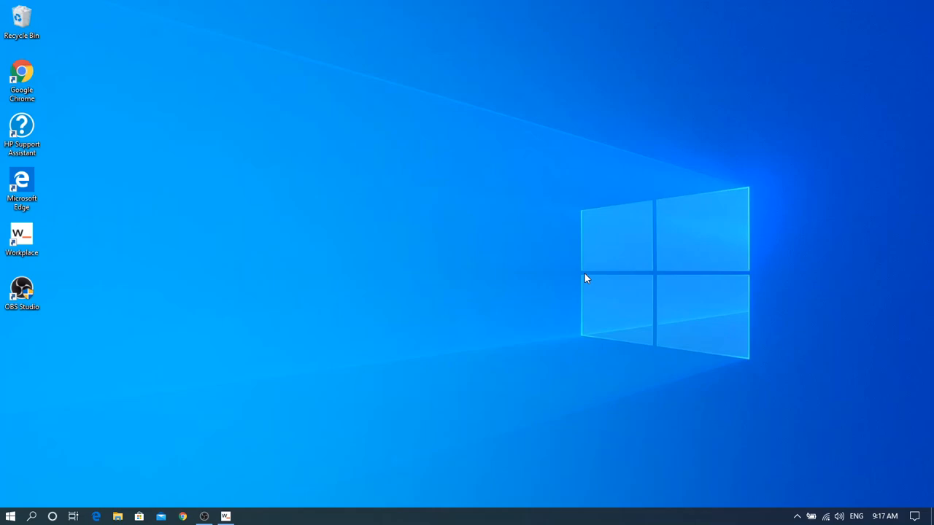
{"action": "mouse_move", "coordinate": [228, 516]}
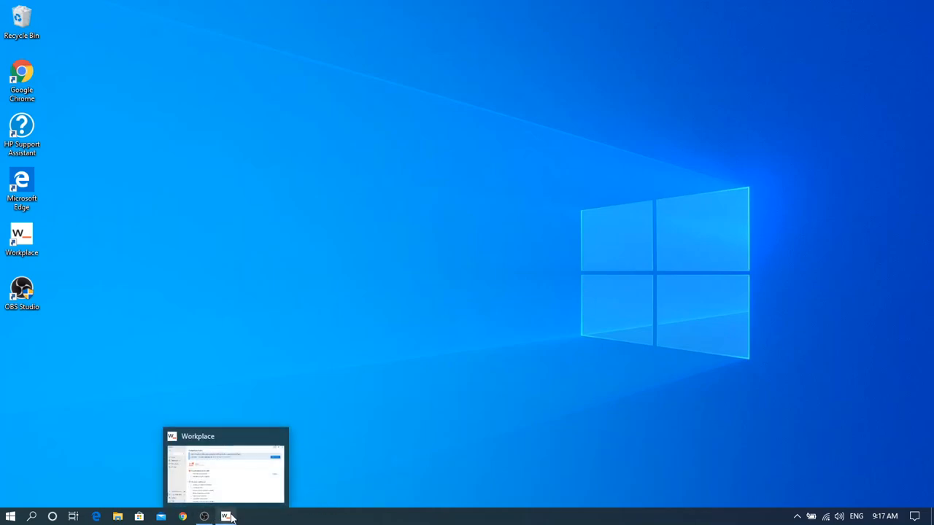